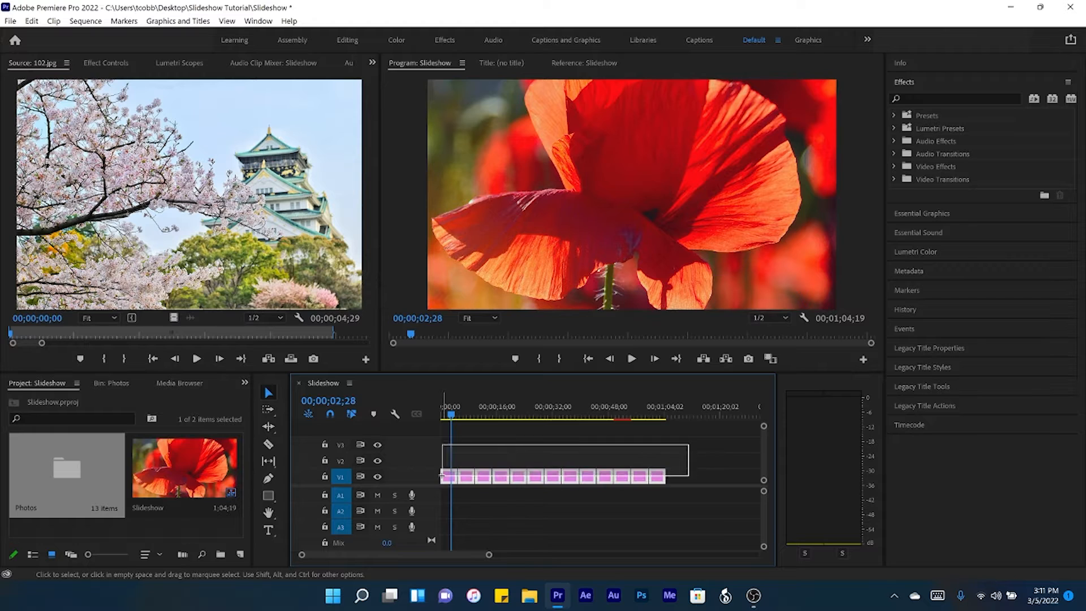
- Scale the selected photo clips on track V1 to the frame size and view the result near the second clip
right_click(470, 483)
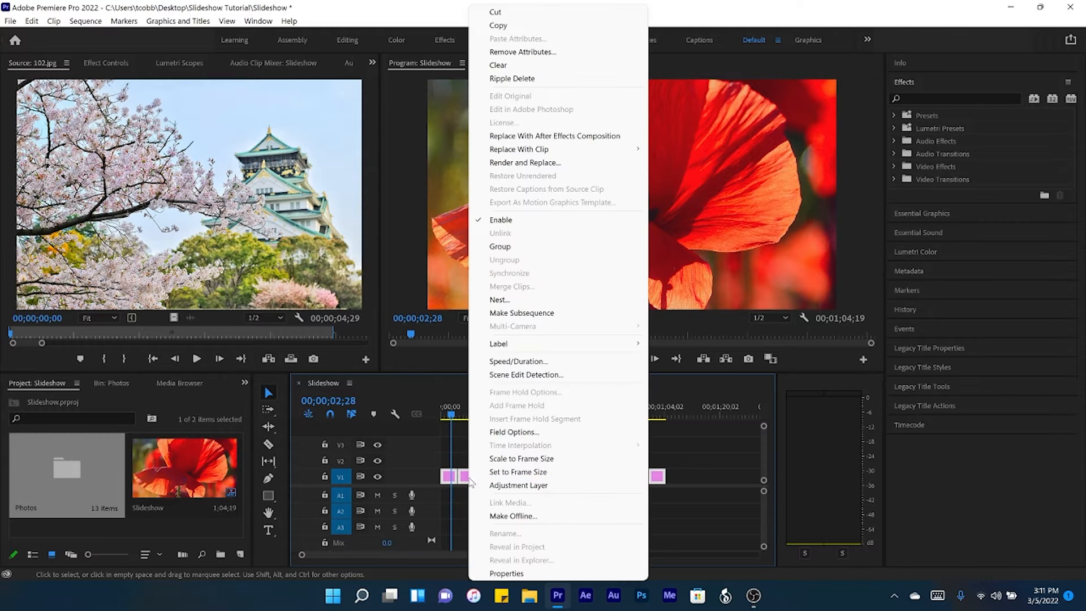
left_click(518, 459)
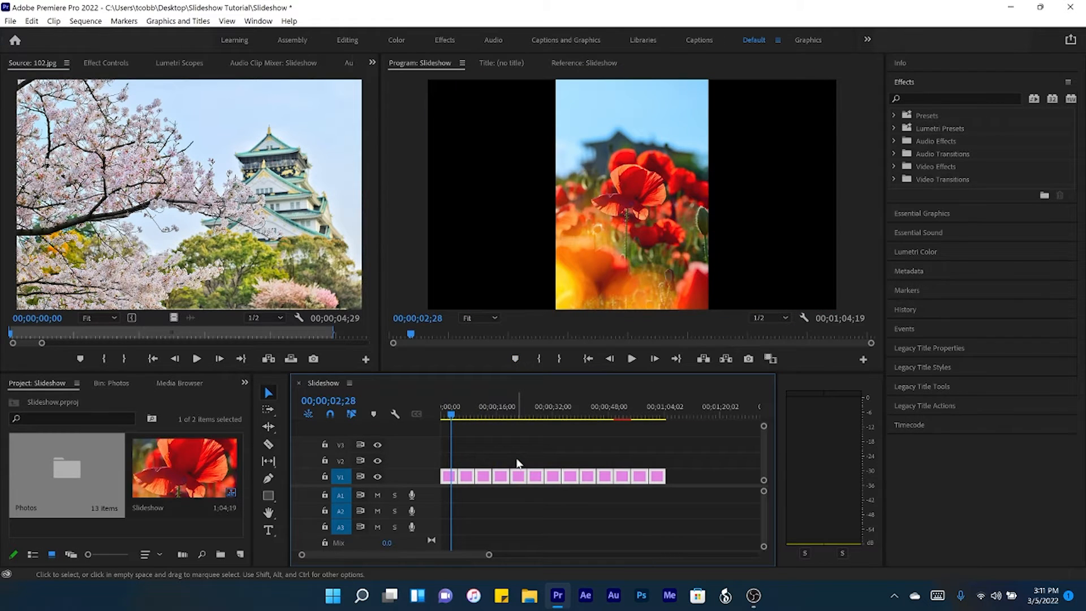
left_click(466, 412)
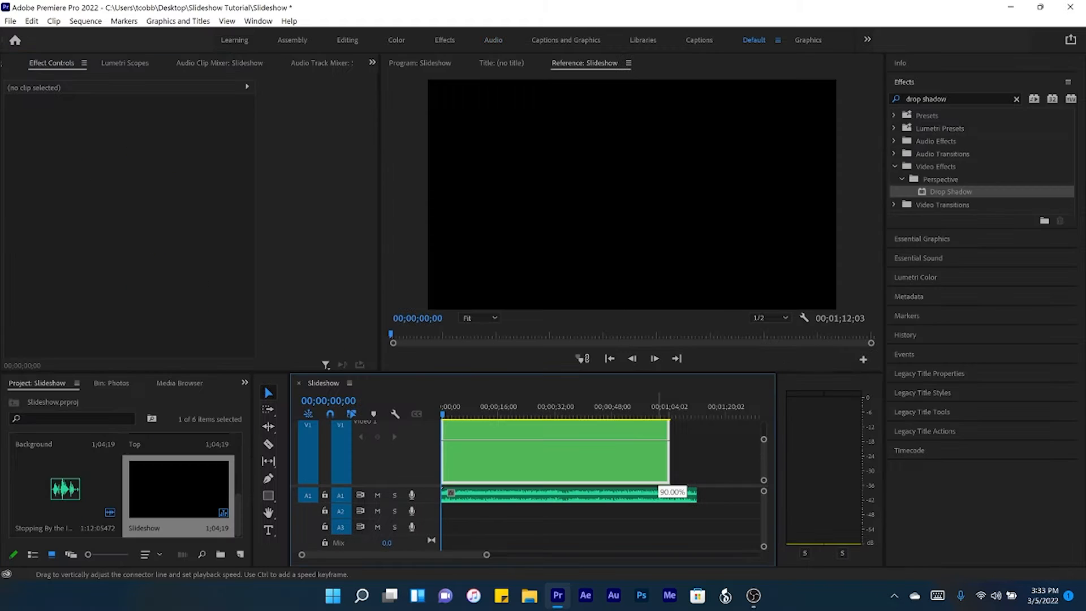
left_click(660, 449)
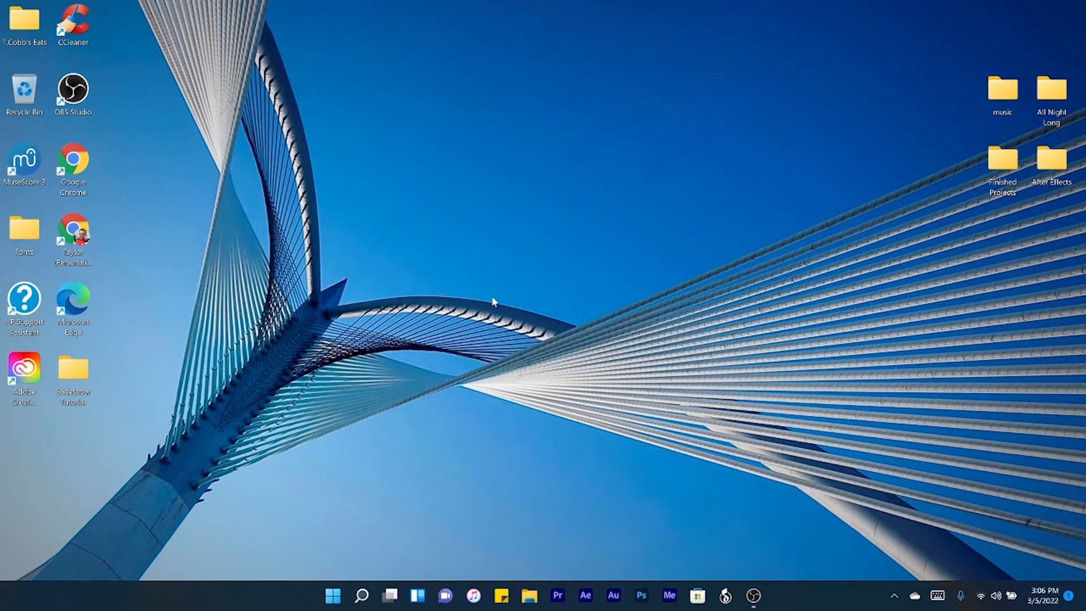
- Open the Slideshow Tutorial folder on the desktop and look over its photos folder and music file
double_click(84, 371)
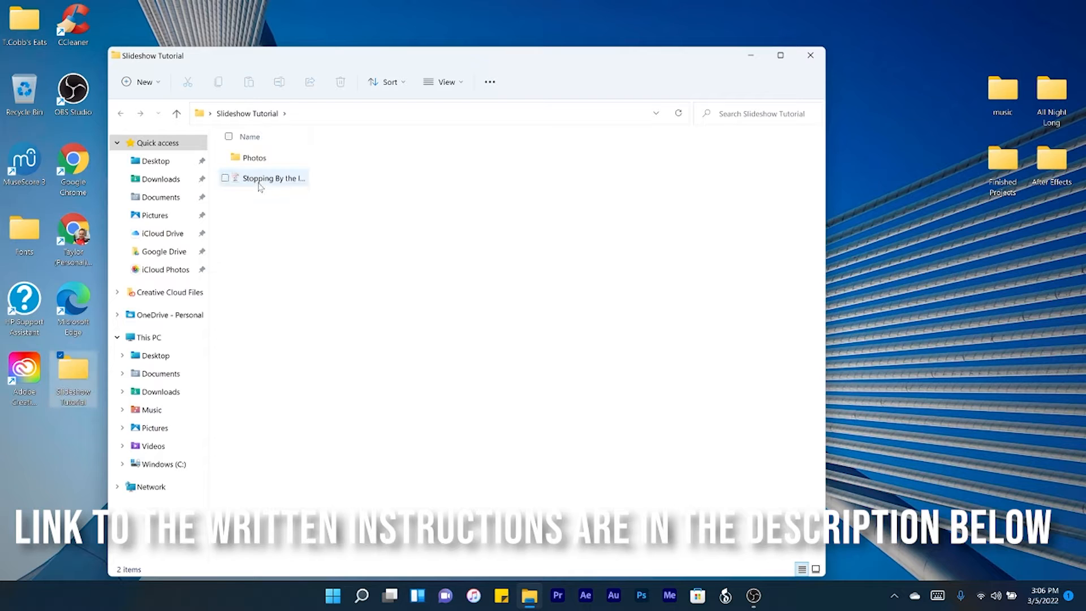
mouse_move(261, 187)
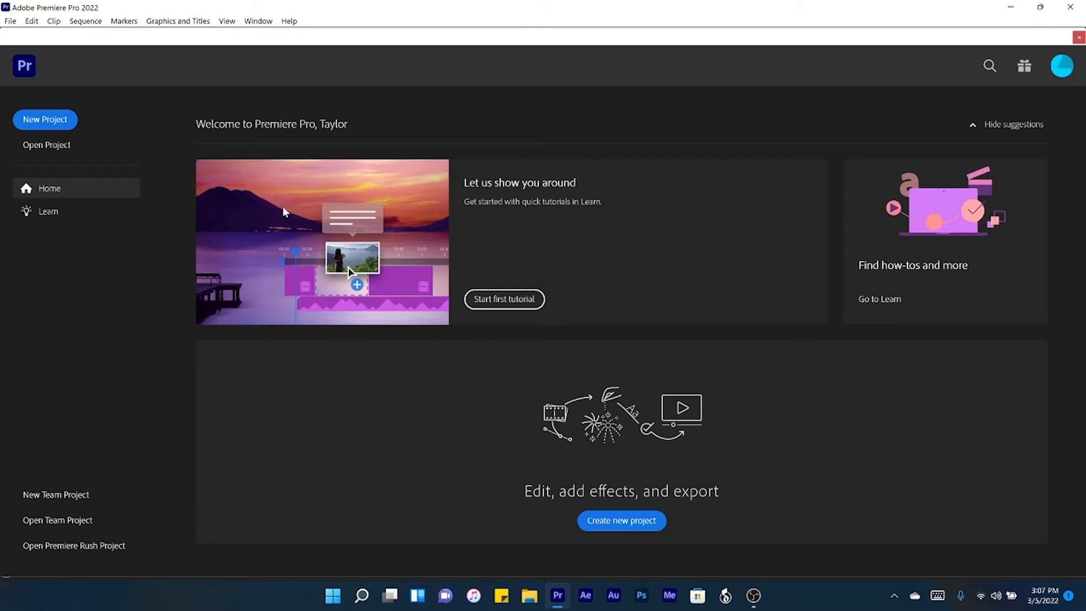
- Create a new Premiere Pro project named Slideshow, stored in the desktop's Slideshow Tutorial folder
left_click(60, 119)
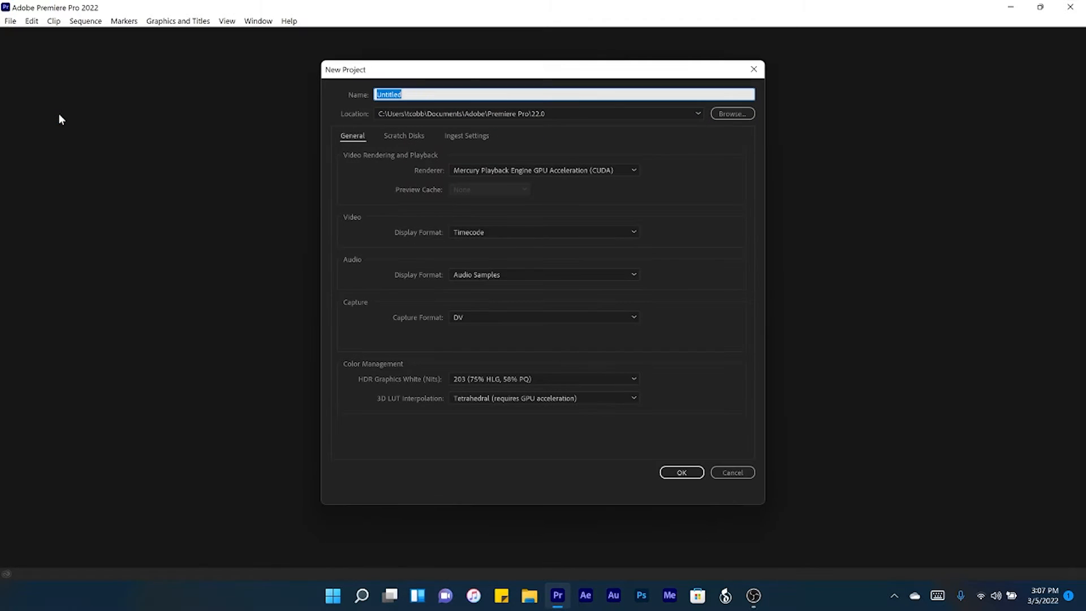
type("Slideshow")
left_click(733, 114)
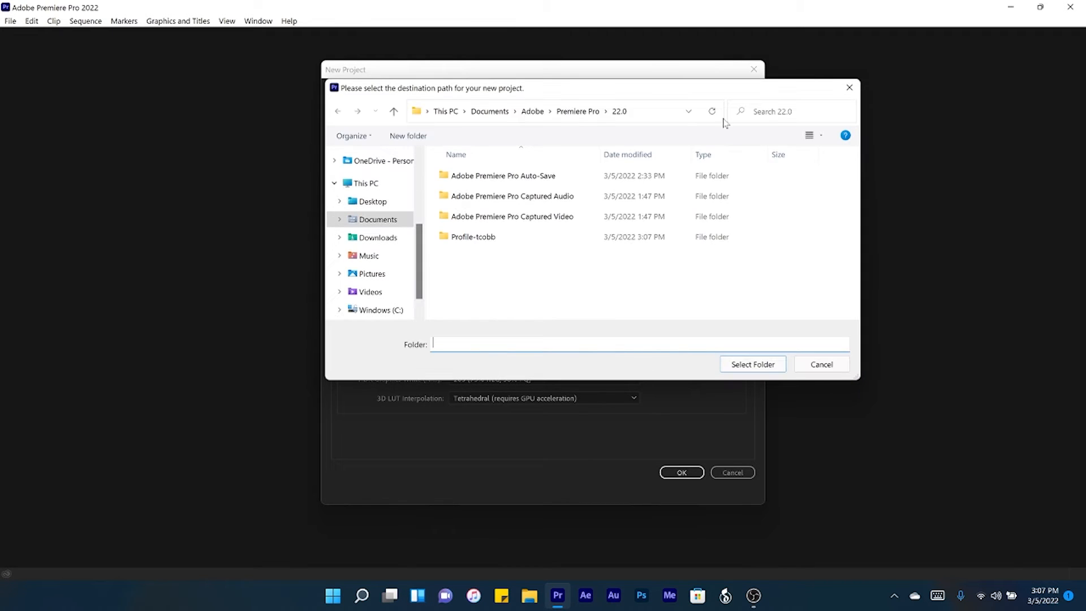
double_click(510, 278)
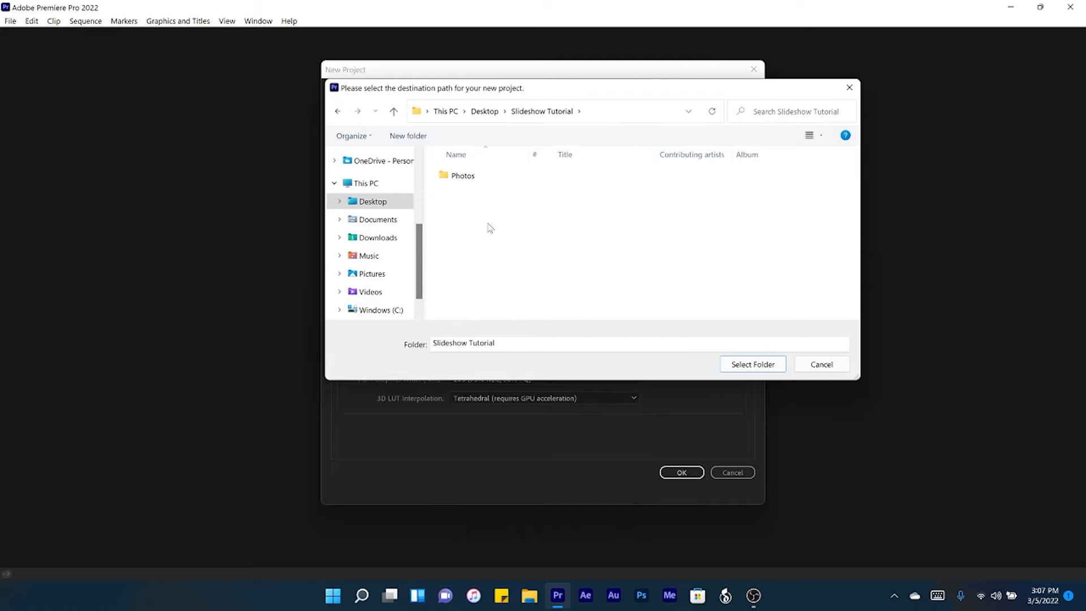
left_click(769, 368)
key("Return")
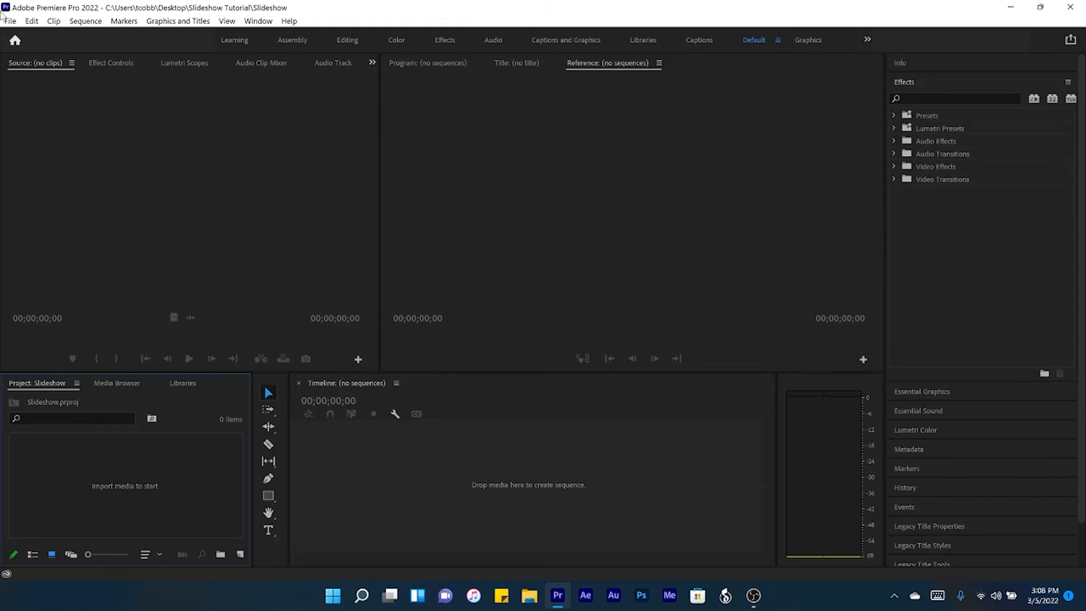
- Check the still image default duration in the Timeline preferences and accept the settings
left_click(31, 21)
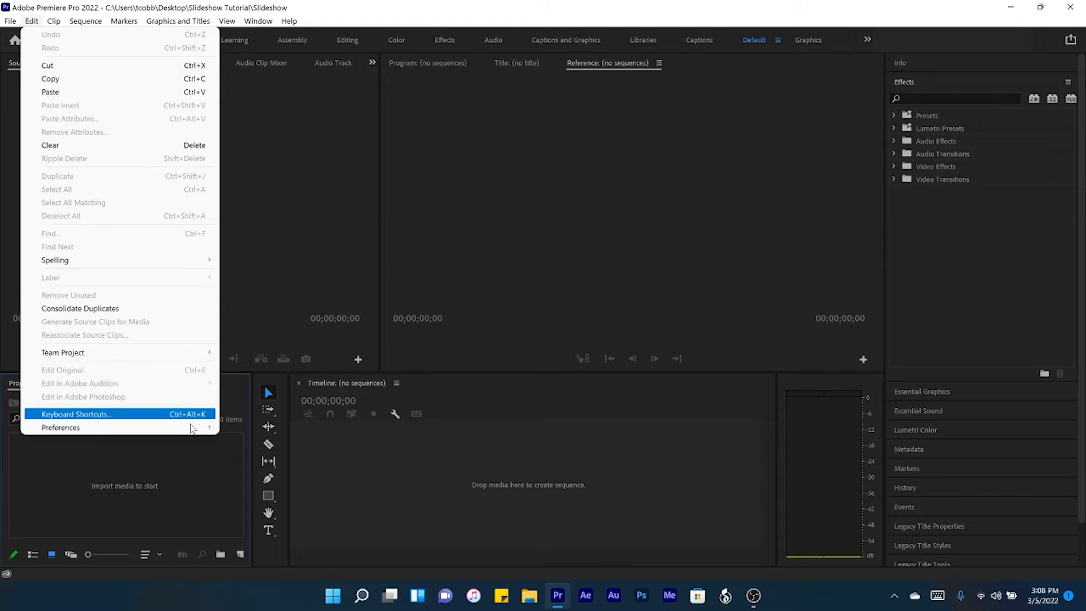
mouse_move(200, 427)
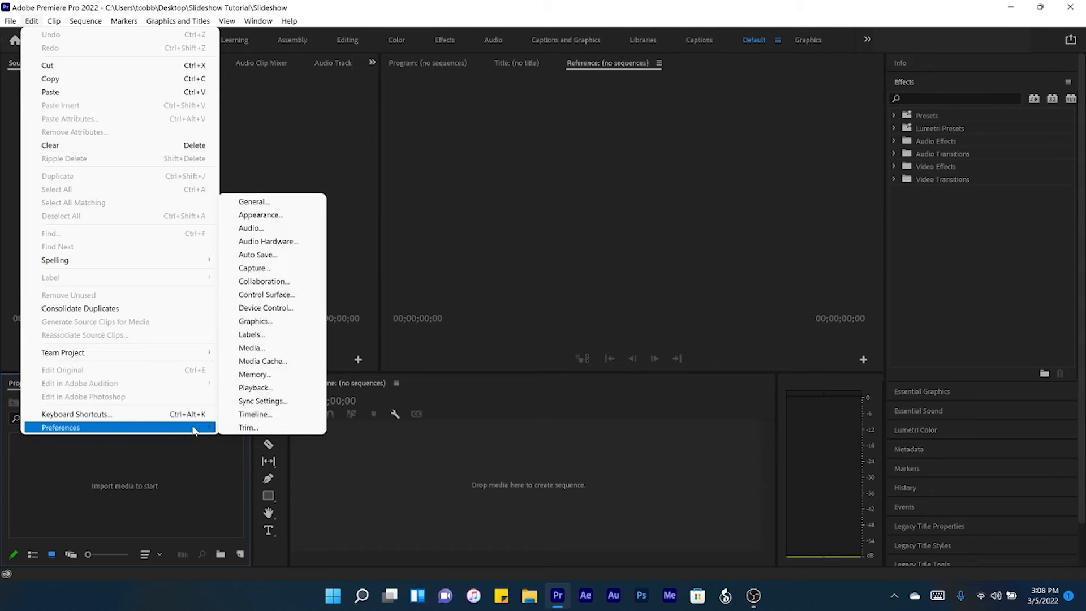
left_click(275, 418)
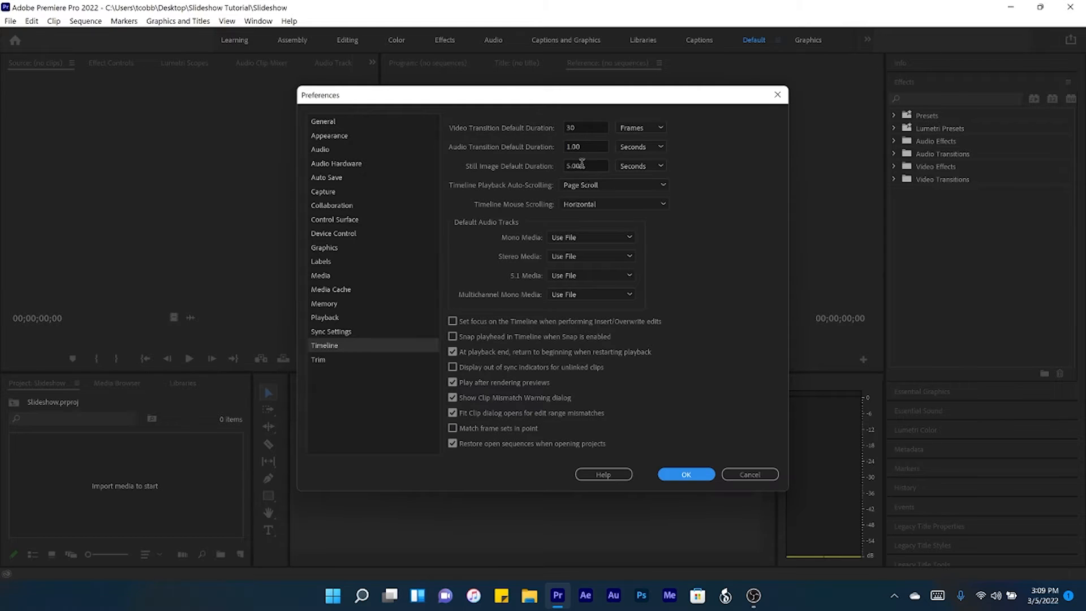
left_click(700, 476)
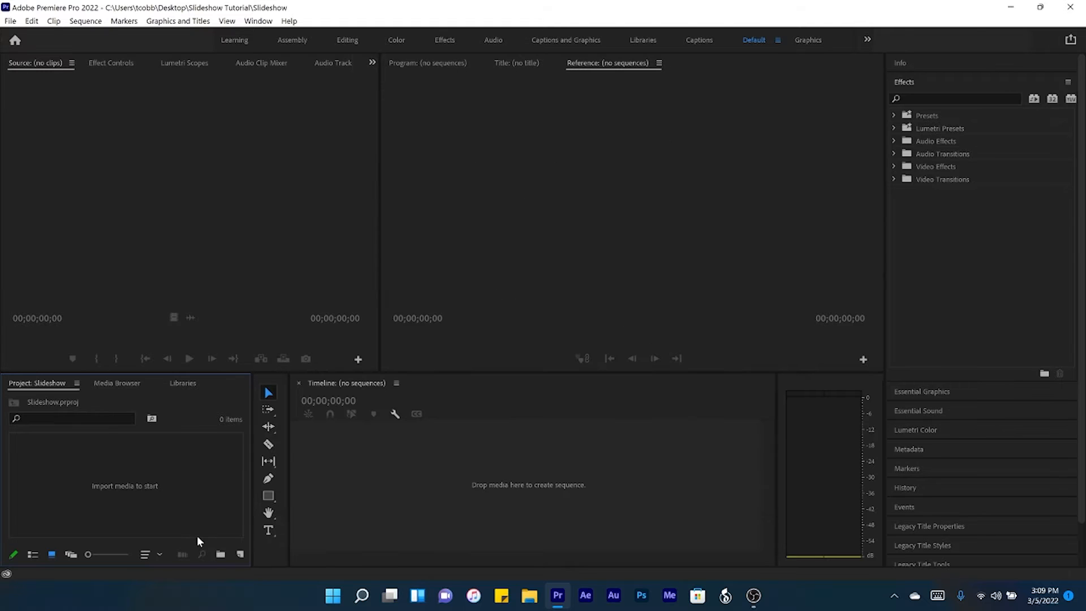
- Import the whole Photos folder from Slideshow Tutorial into the project
right_click(117, 488)
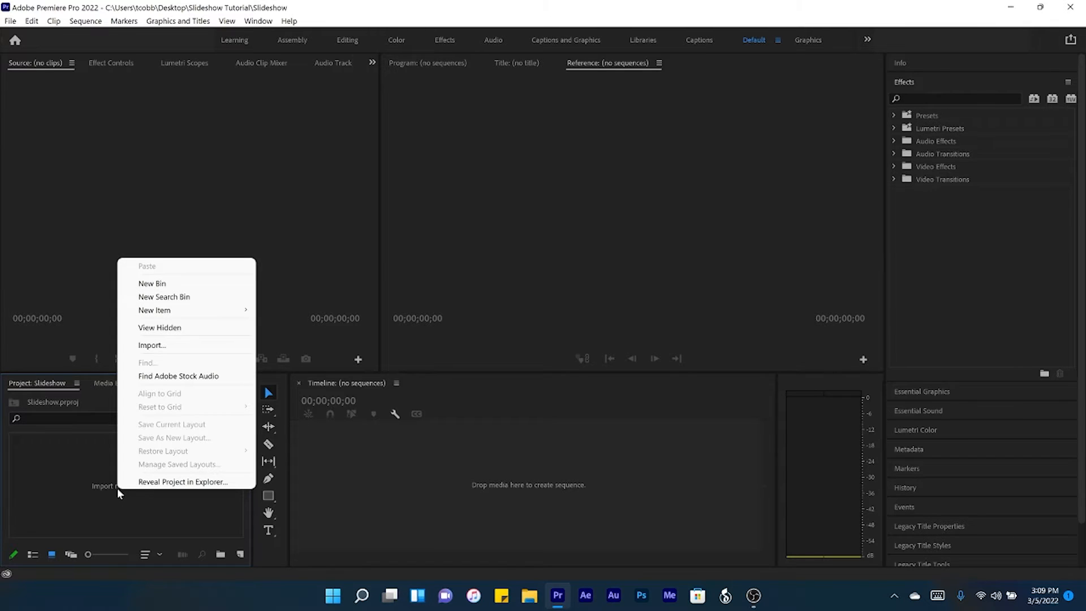
left_click(165, 347)
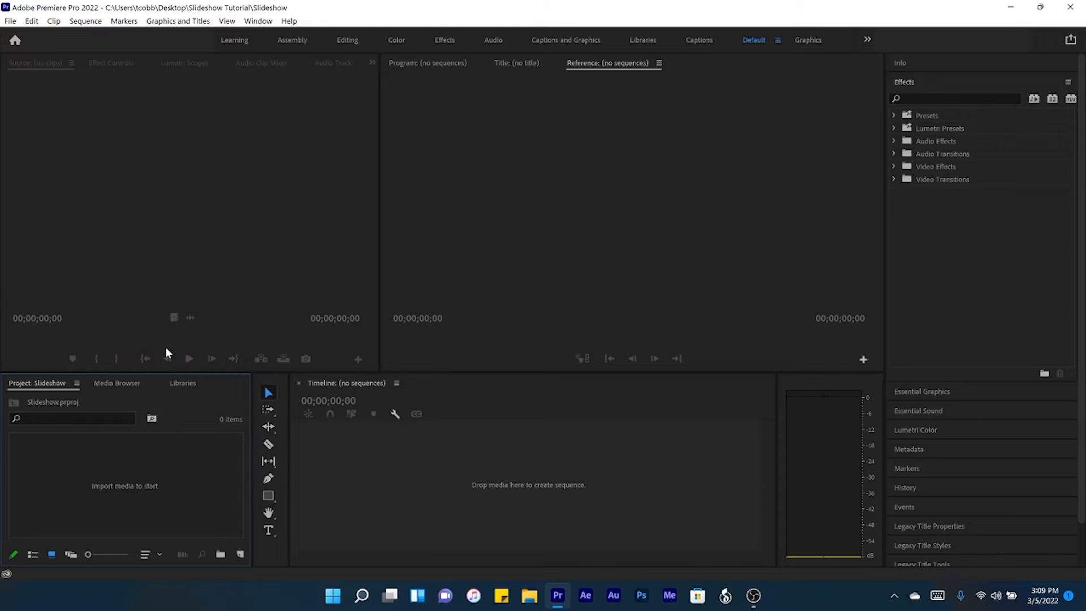
left_click(148, 166)
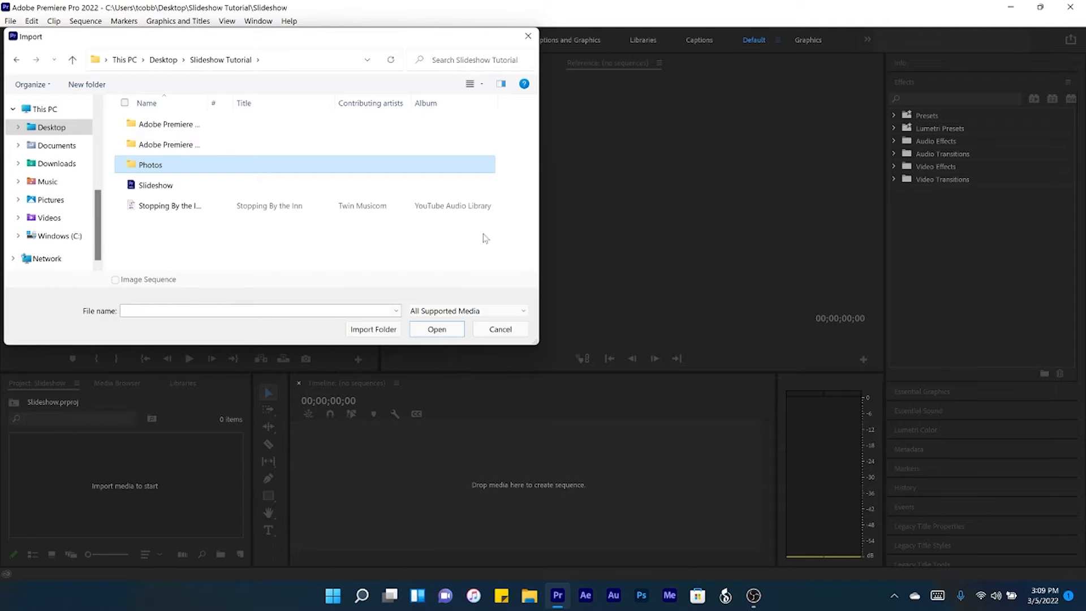
left_click(373, 329)
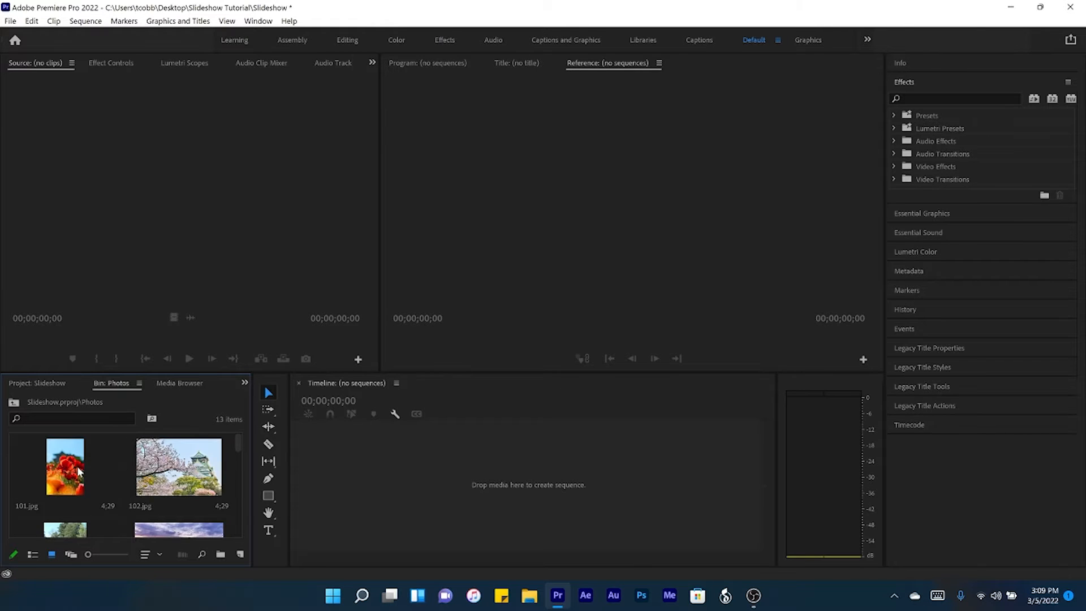
- Preview 101.jpg and 102.jpg from the Photos bin in the Source monitor and return to the project's root level
double_click(65, 467)
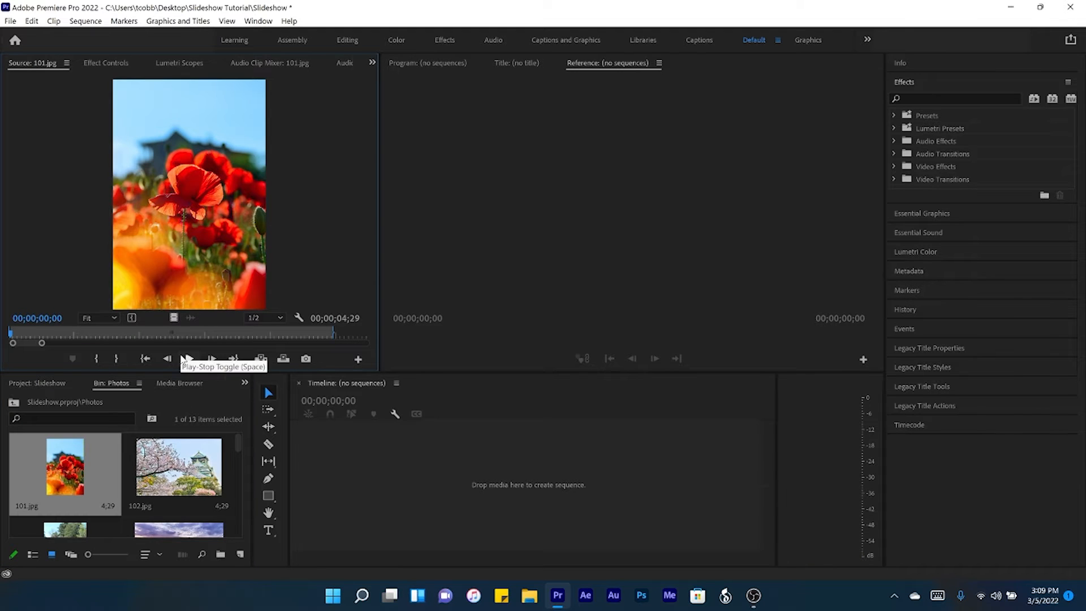
double_click(201, 460)
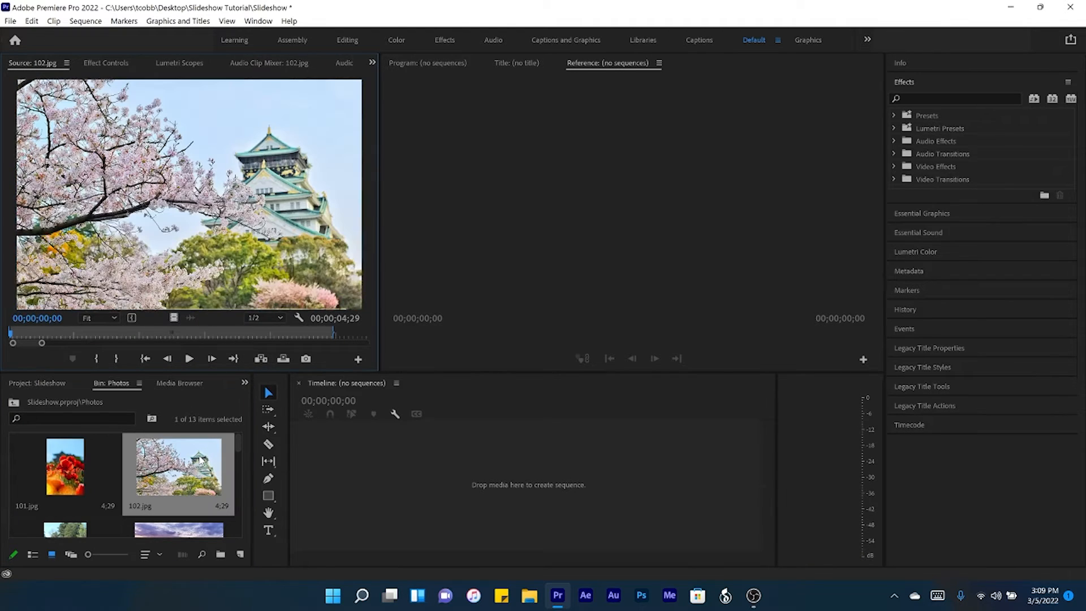
left_click(14, 402)
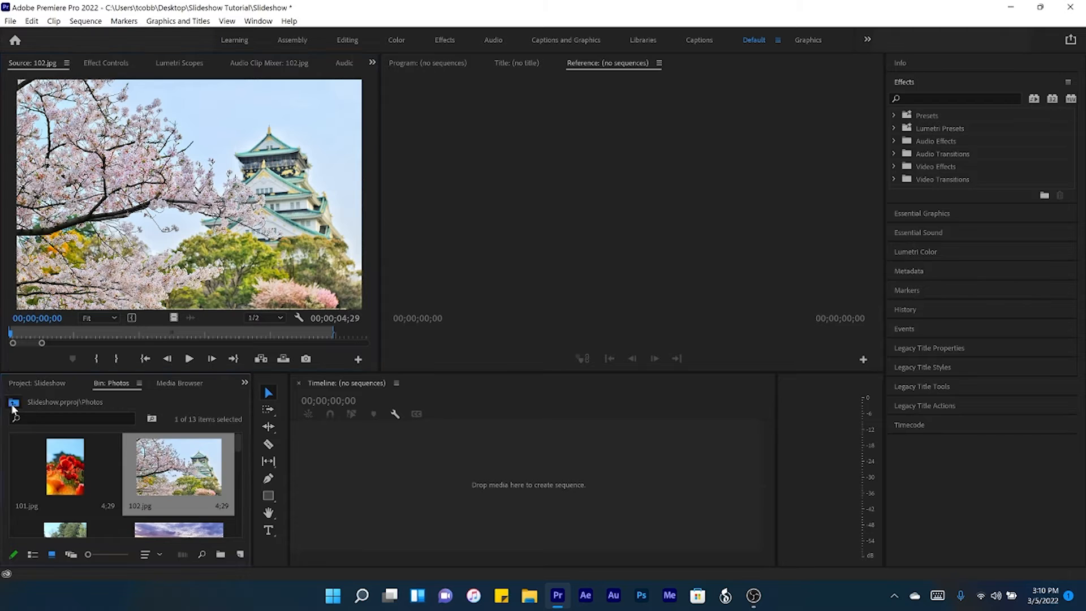
left_click(176, 474)
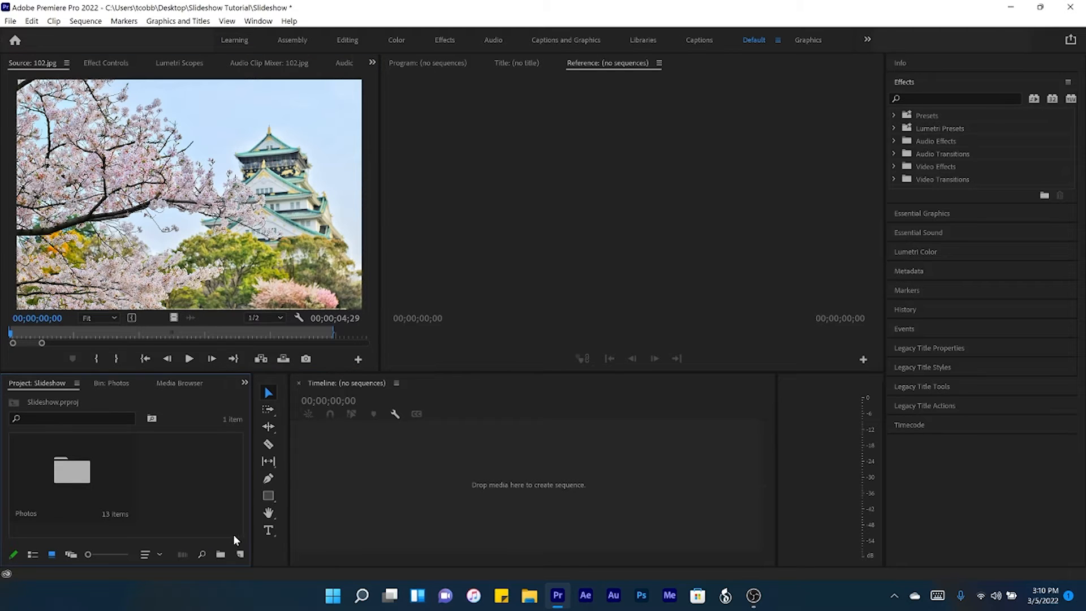
- Create a new sequence named Slideshow using the Digital SLR 1080p preset DSLR 1080p30
left_click(242, 554)
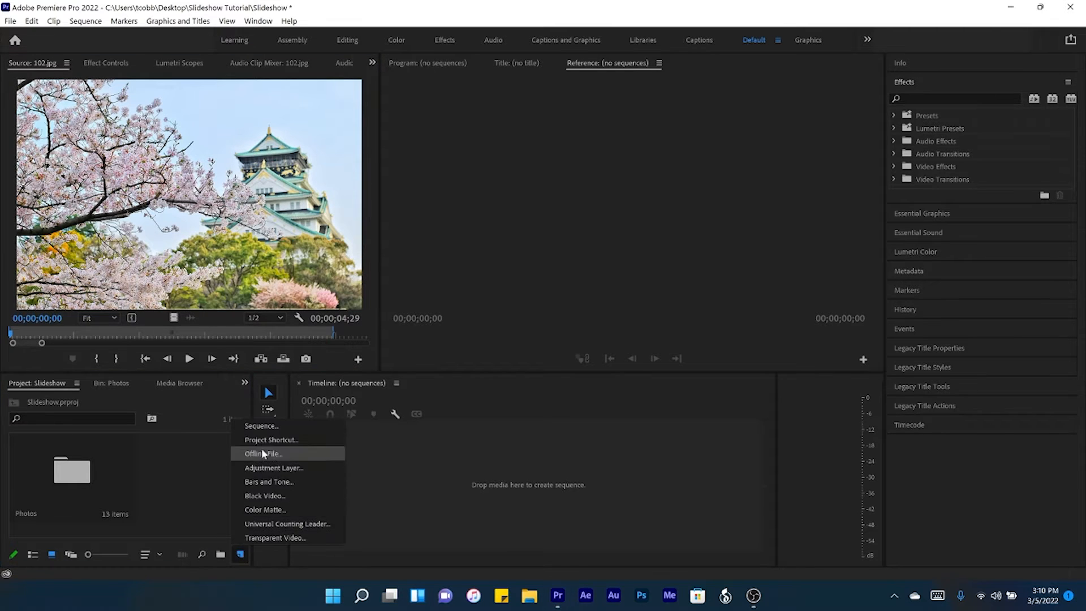
left_click(263, 425)
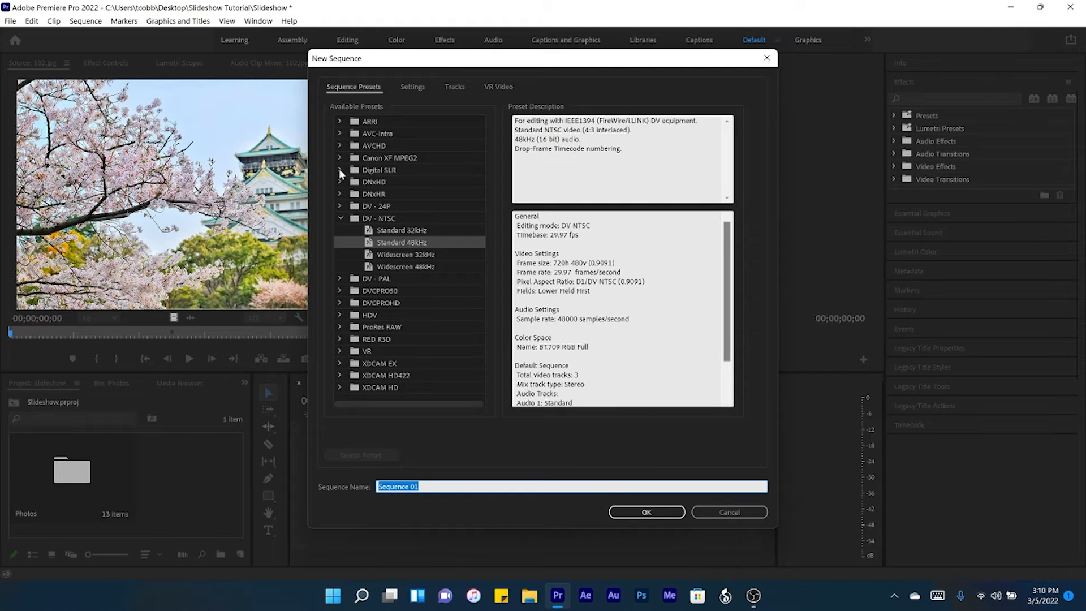
left_click(340, 170)
left_click(355, 182)
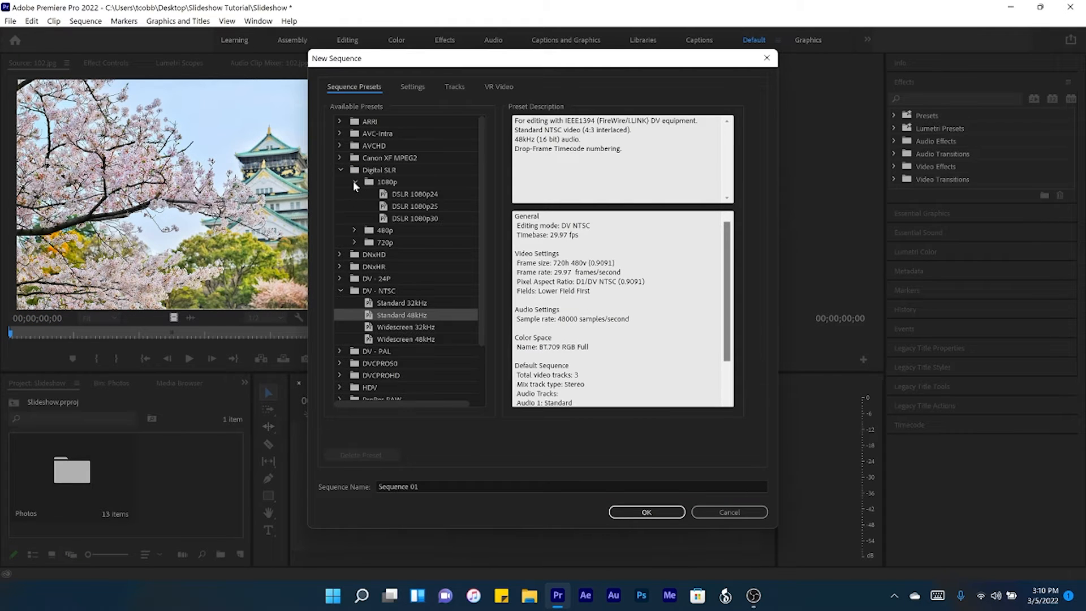
left_click(400, 218)
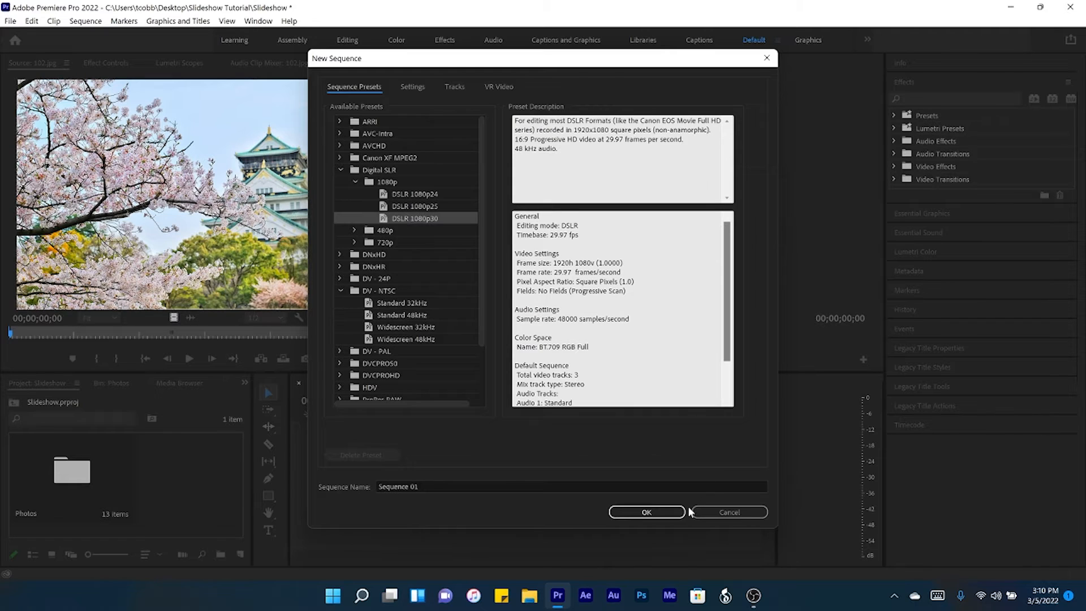
left_click(454, 487)
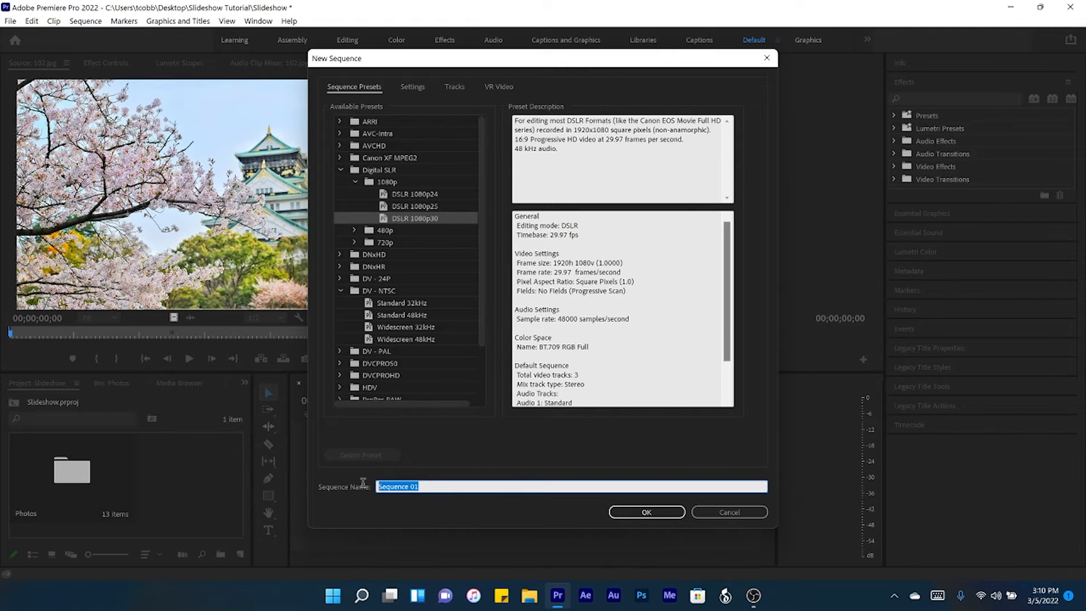
type("Slideshow")
left_click(673, 512)
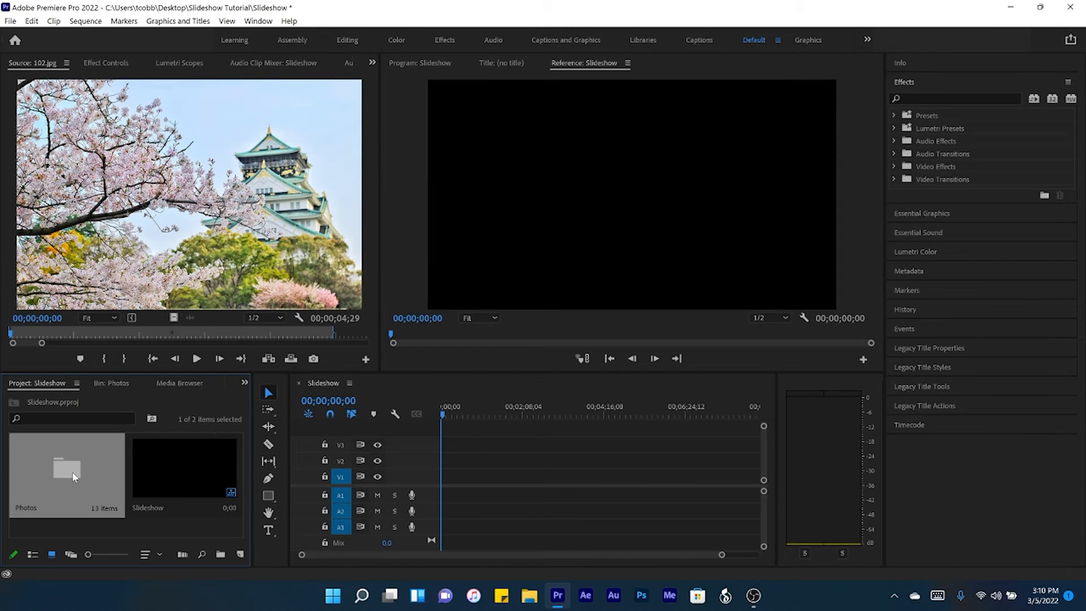
- Place all images of the Photos bin at the start of track V1 and show the first photo
left_click_drag(74, 477, 442, 480)
left_click(456, 416)
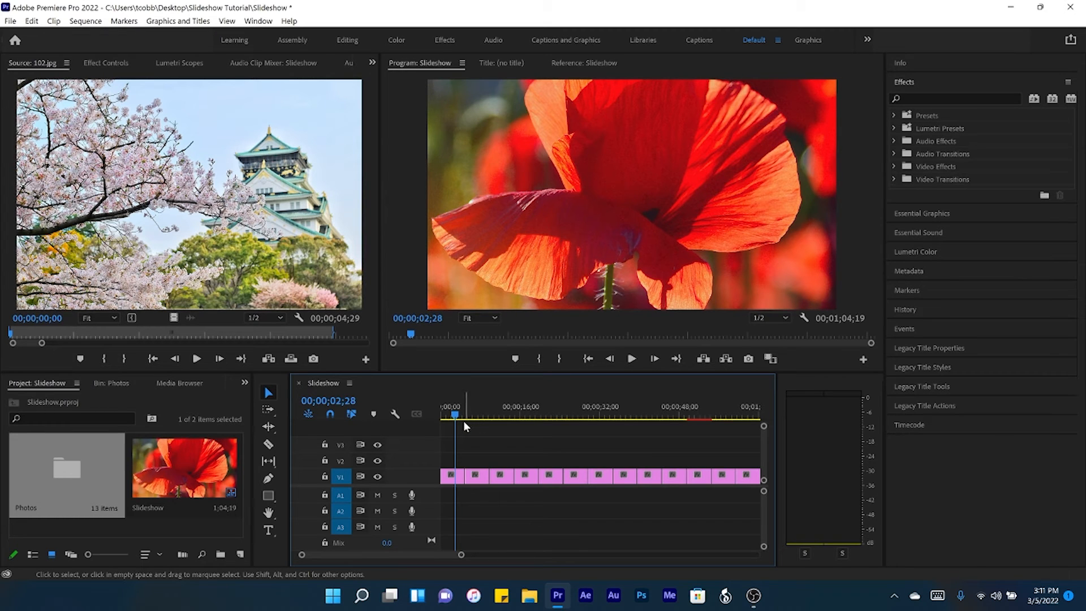
- Select every photo clip in the Slideshow sequence and apply Scale to Frame Size
left_click_drag(463, 558, 489, 555)
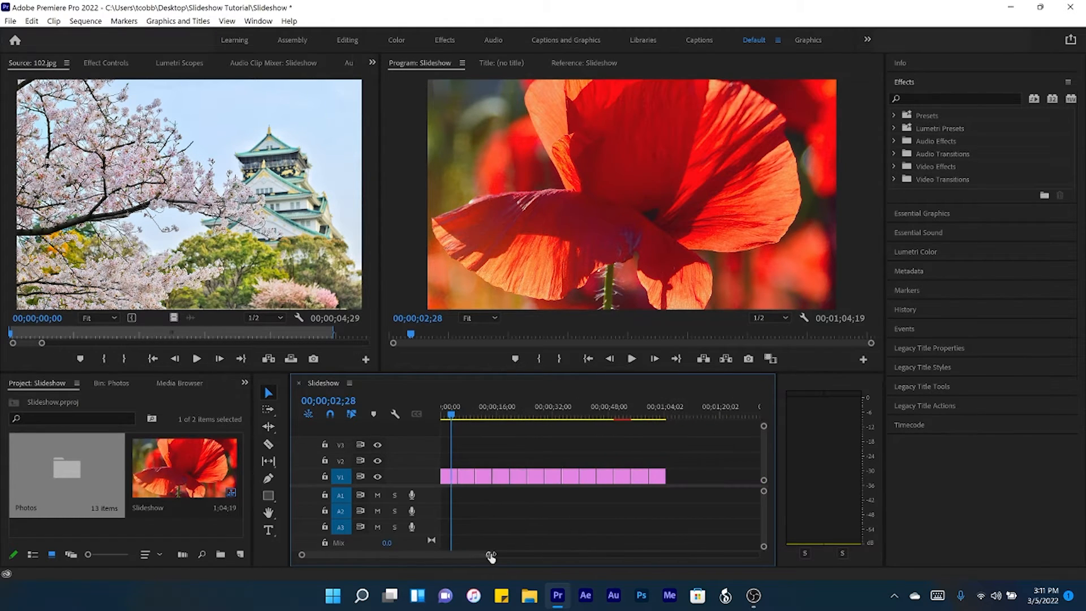
left_click_drag(688, 444, 442, 475)
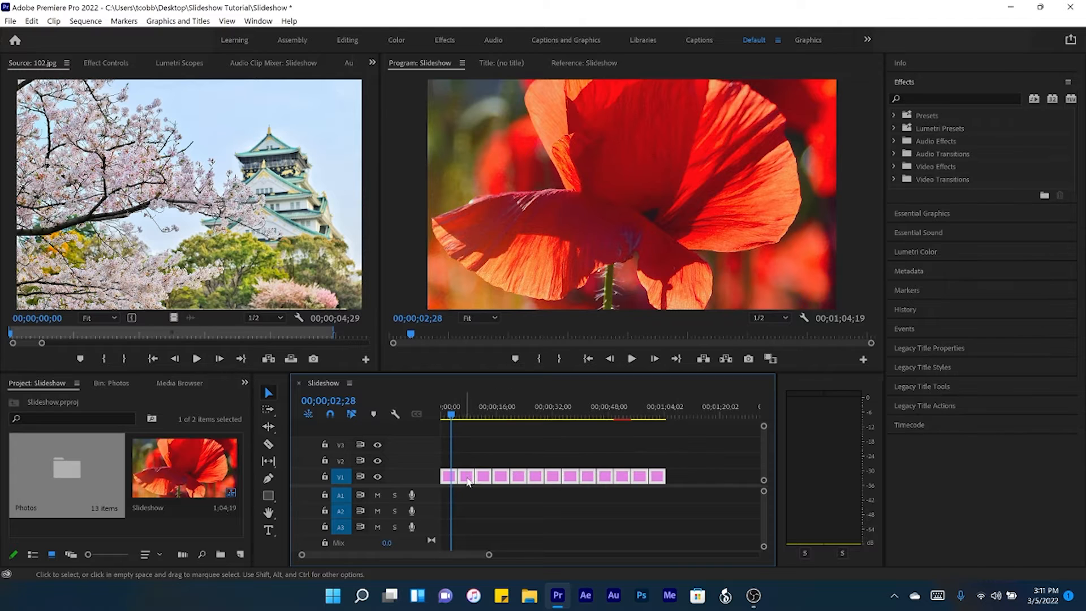
right_click(471, 481)
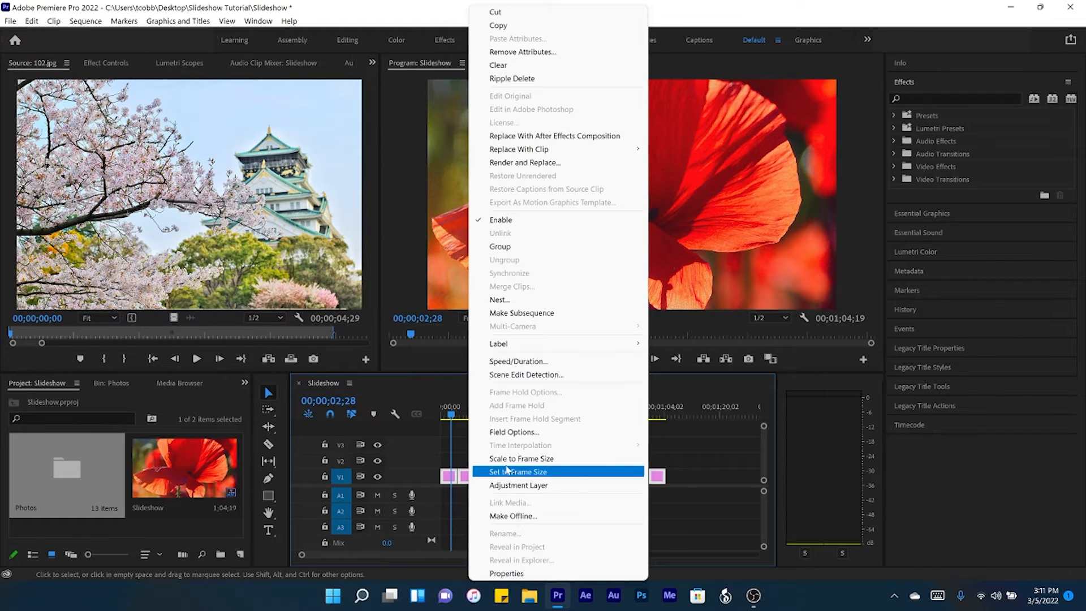
left_click(518, 459)
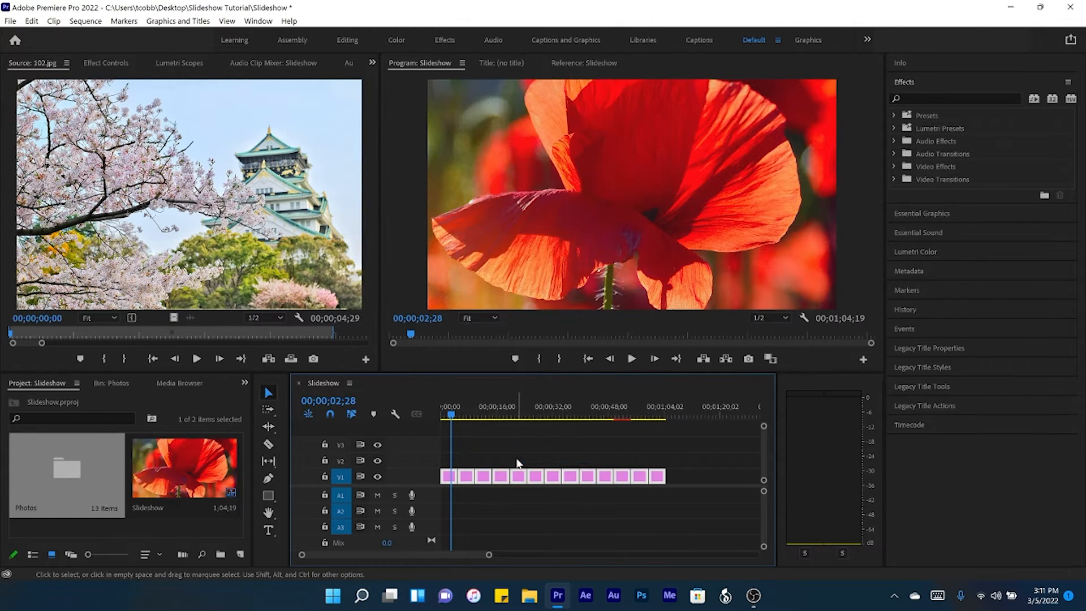
- Scrub the playhead across the first few photos to check how they fit the frame
left_click(465, 415)
left_click_drag(465, 416, 484, 416)
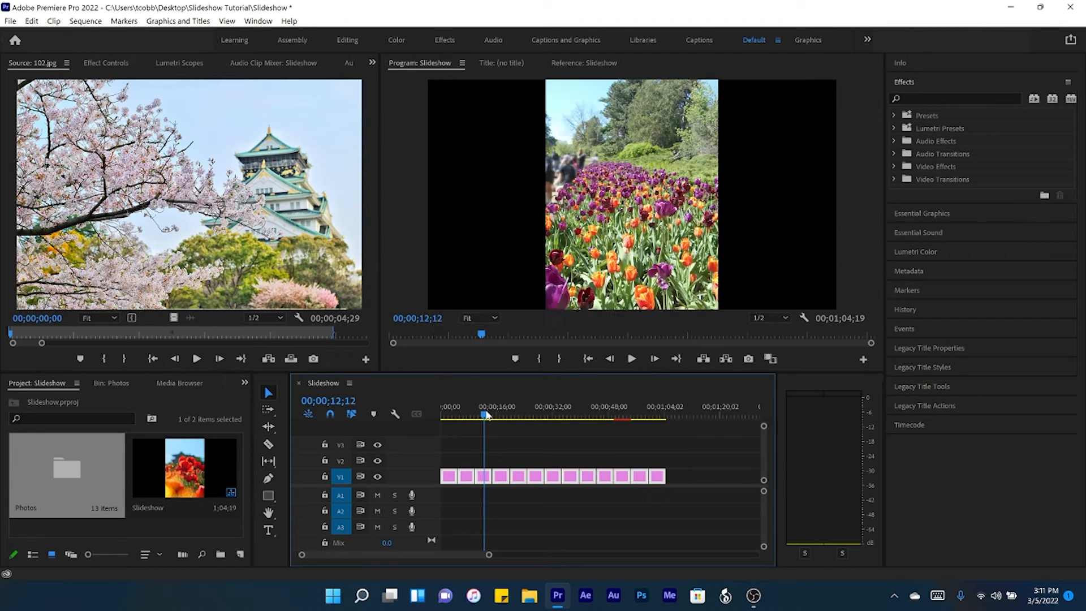
left_click(455, 481)
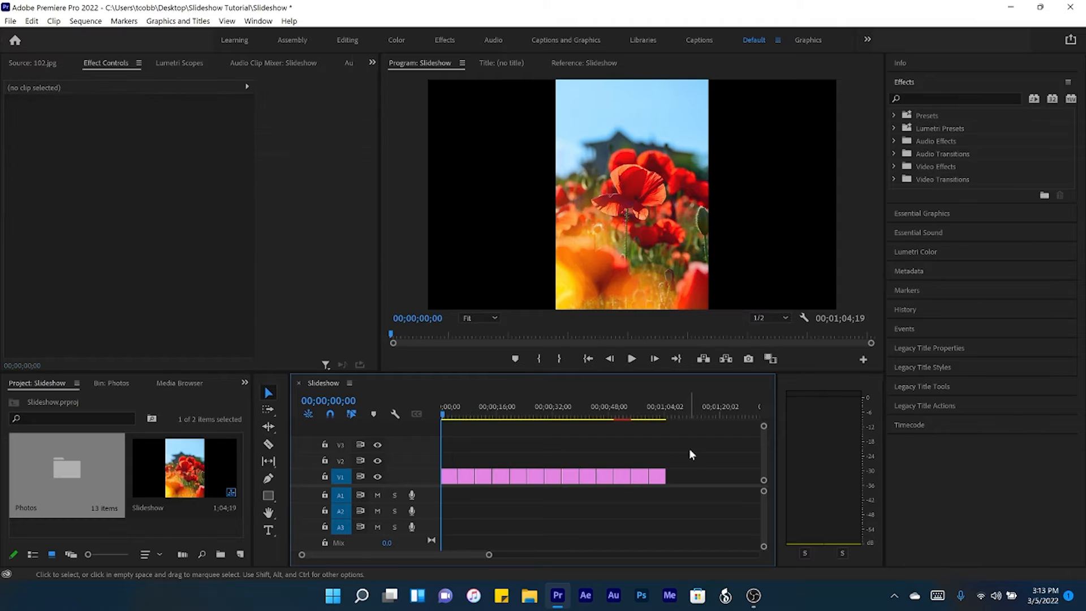
- Duplicate all photo clips from track V1 onto V2 and nest the V1 clips as a sequence named Background
left_click_drag(690, 451, 433, 476)
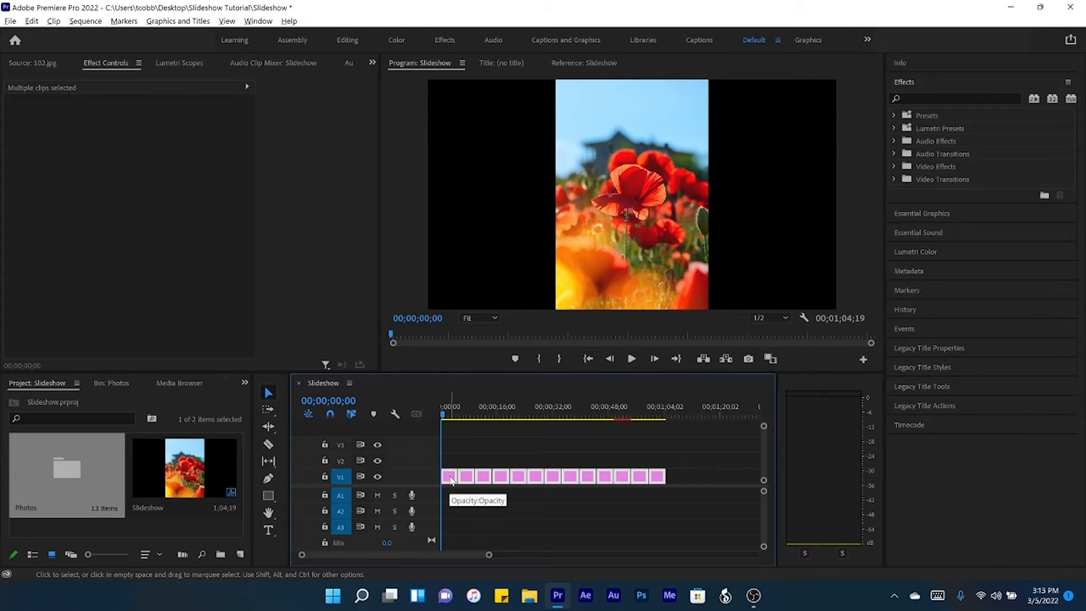
left_click_drag(451, 480, 454, 468)
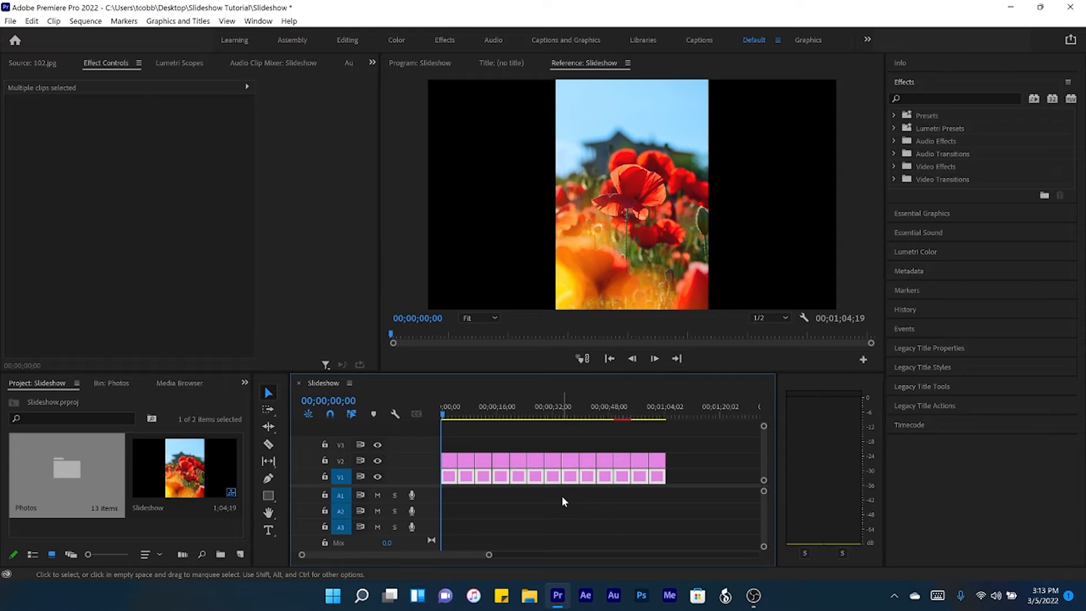
right_click(537, 482)
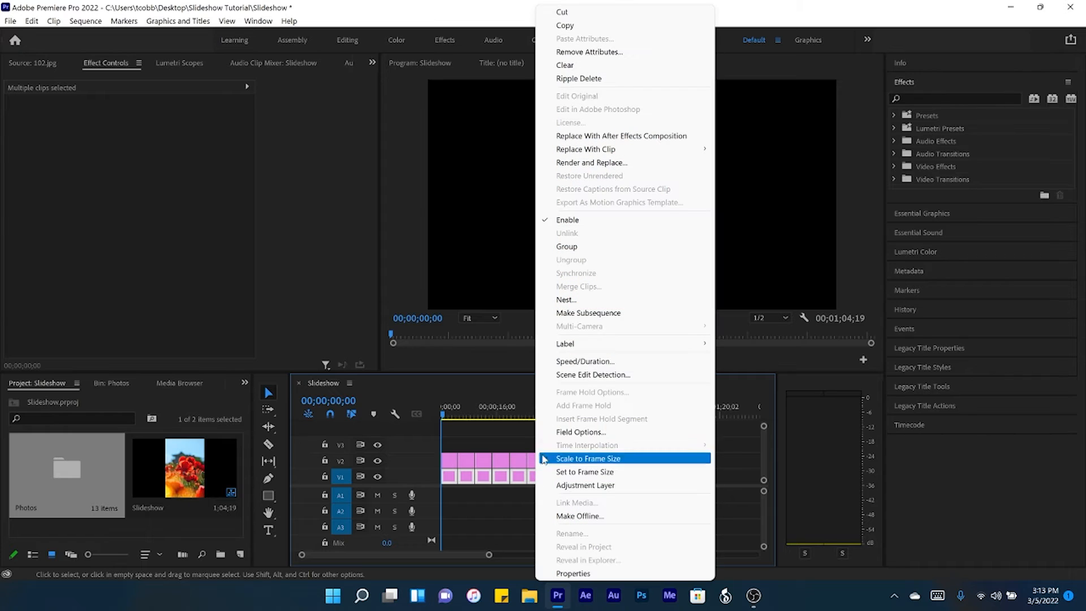
left_click(583, 303)
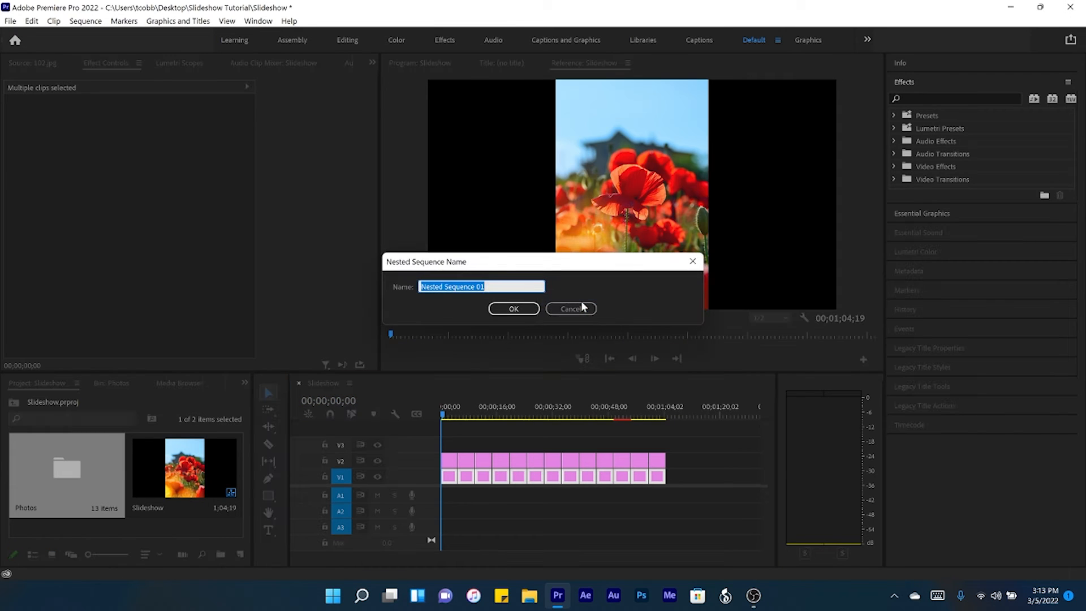
type("Background")
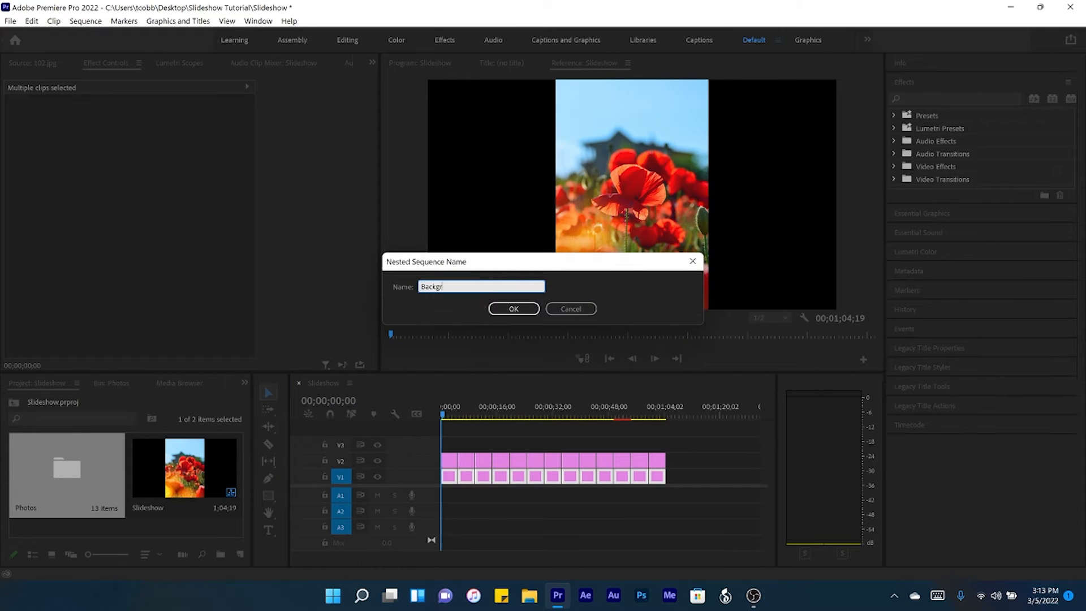
left_click(514, 308)
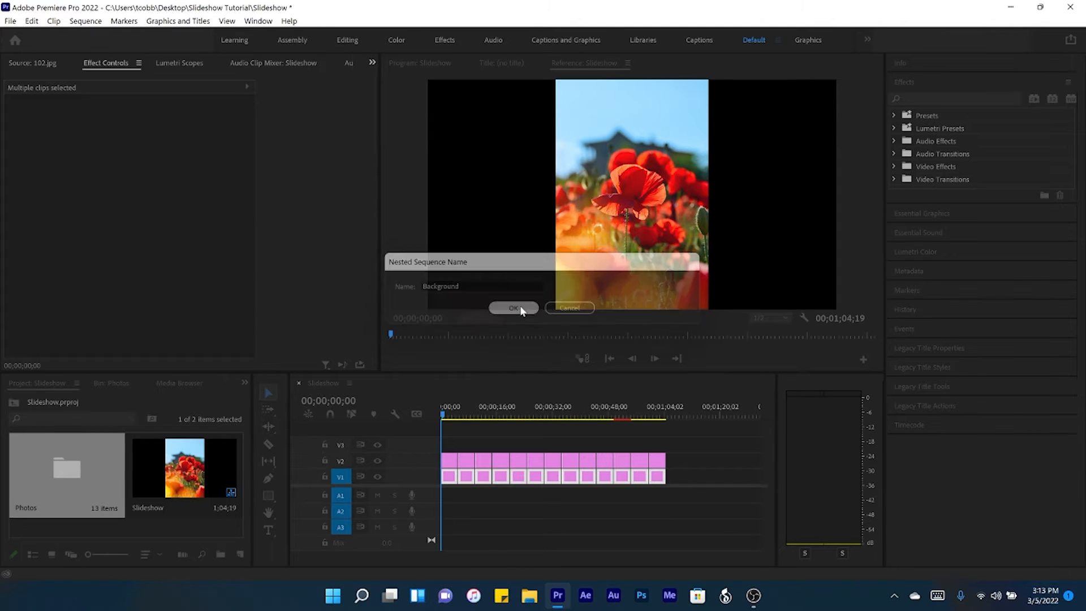
- Hide track V2 and set the Scale of the nested Background clip to 350
left_click(378, 461)
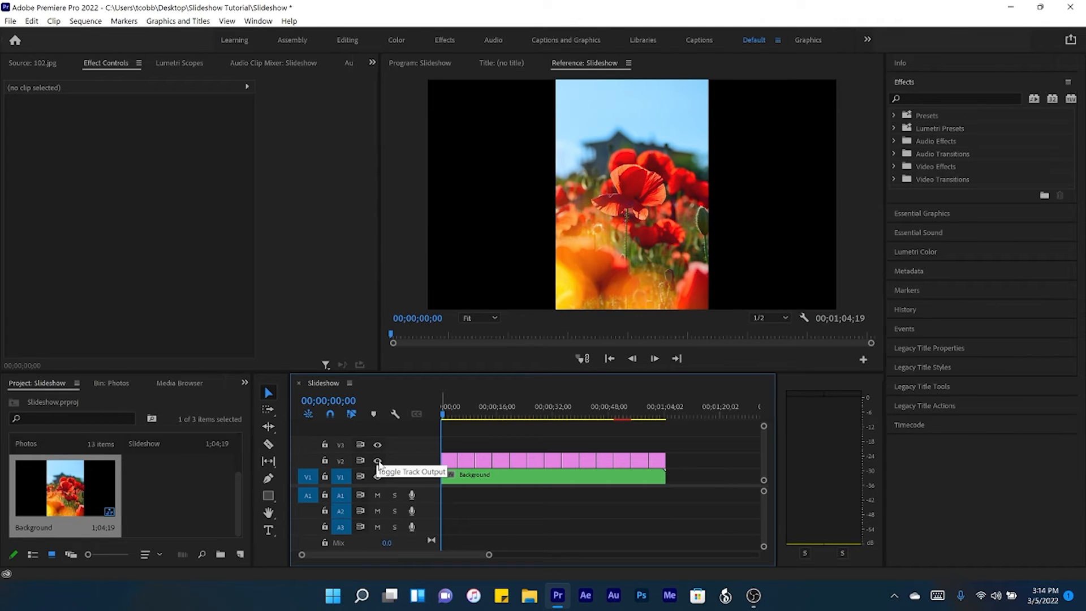
left_click(498, 482)
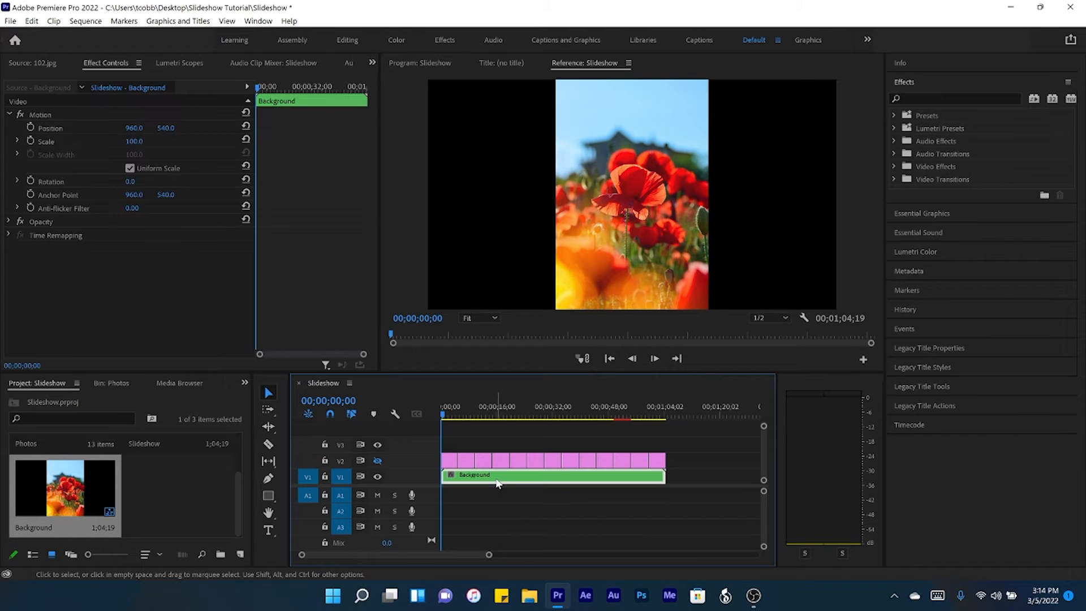
left_click(136, 142)
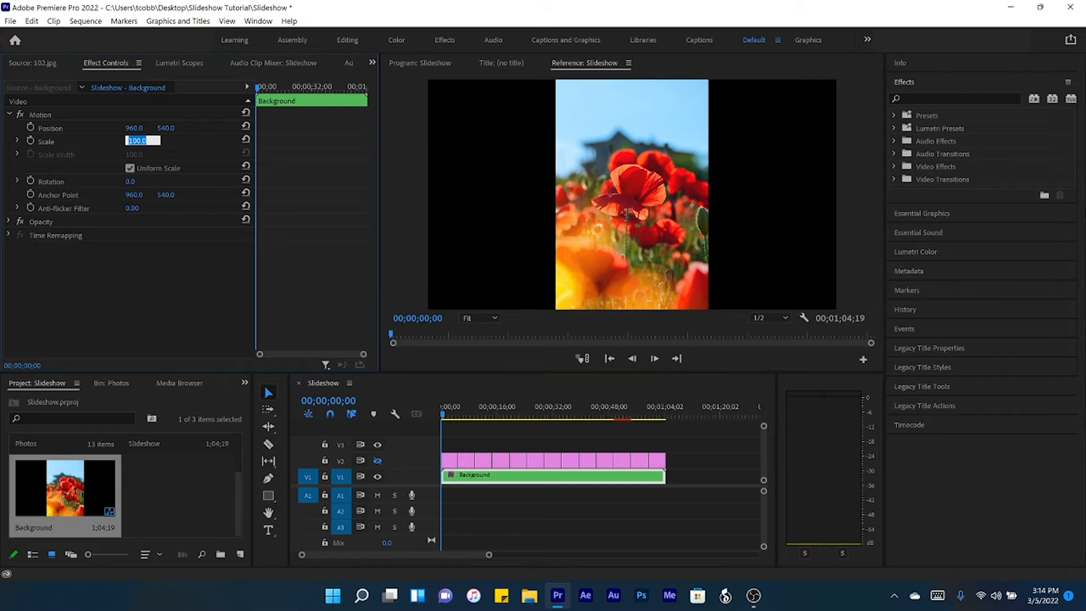
type("350")
key("Return")
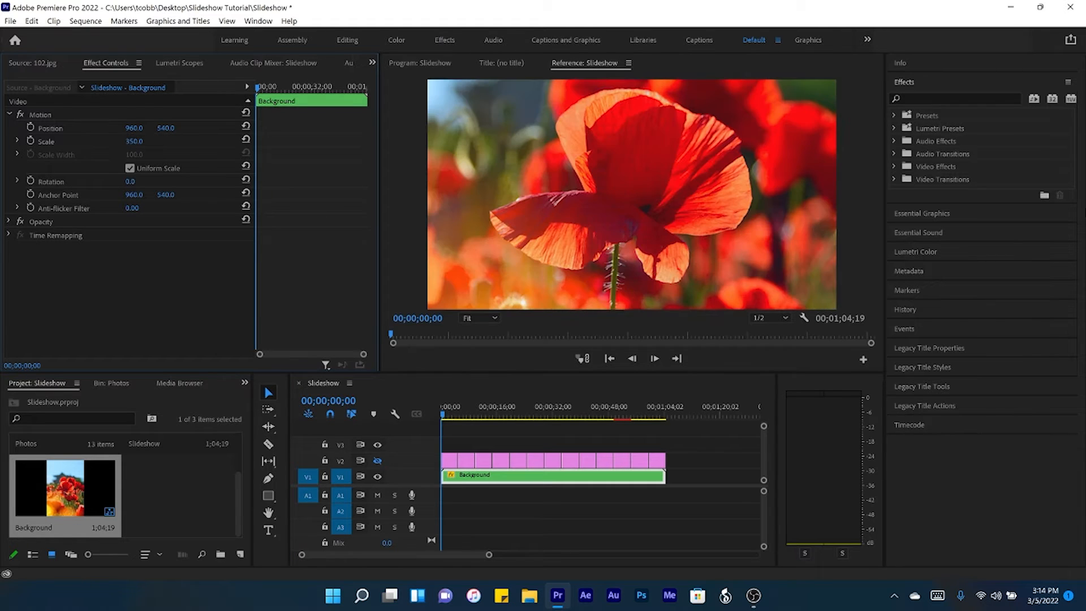
- Apply the Gaussian Blur effect to the nested Background clip with a Blurriness of 50
left_click(919, 99)
type("blur")
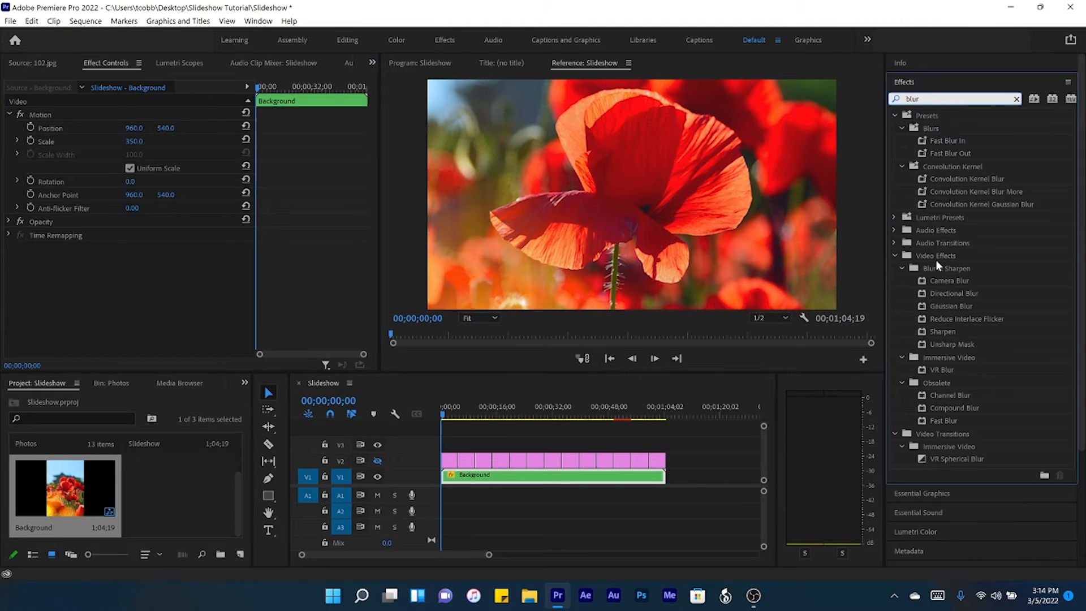
left_click_drag(940, 304, 483, 475)
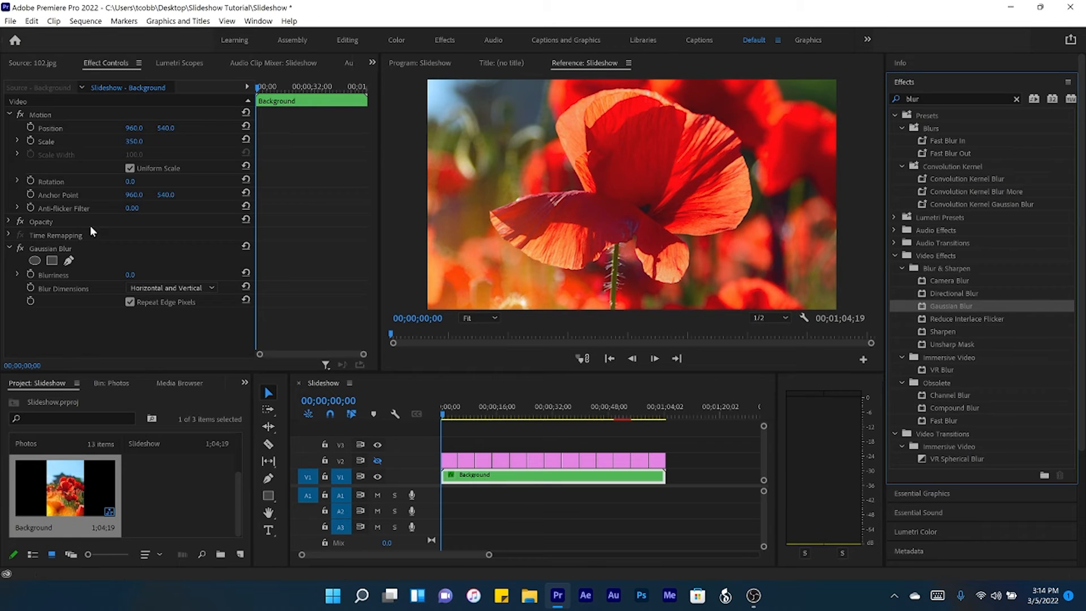
left_click(135, 276)
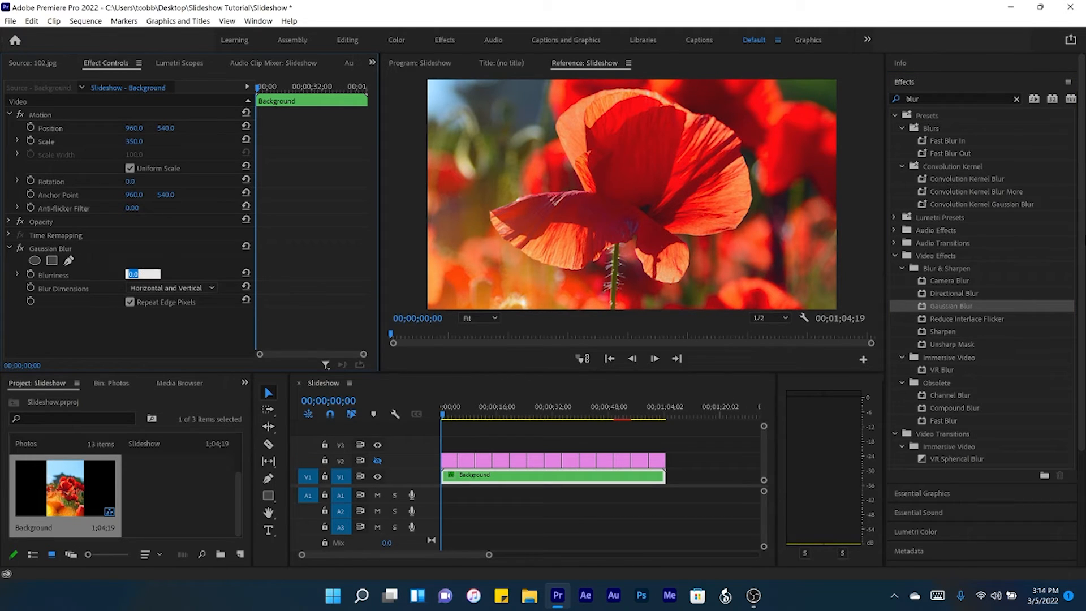
type("50")
key("Return")
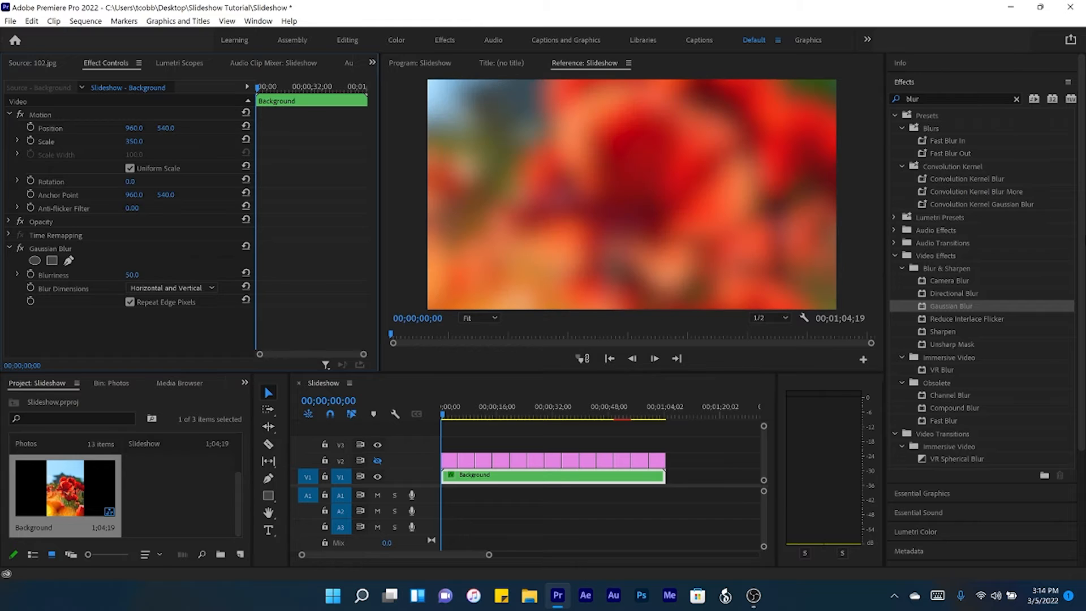
- Open the nested Background sequence and set Film Dissolve as the default transition
double_click(479, 478)
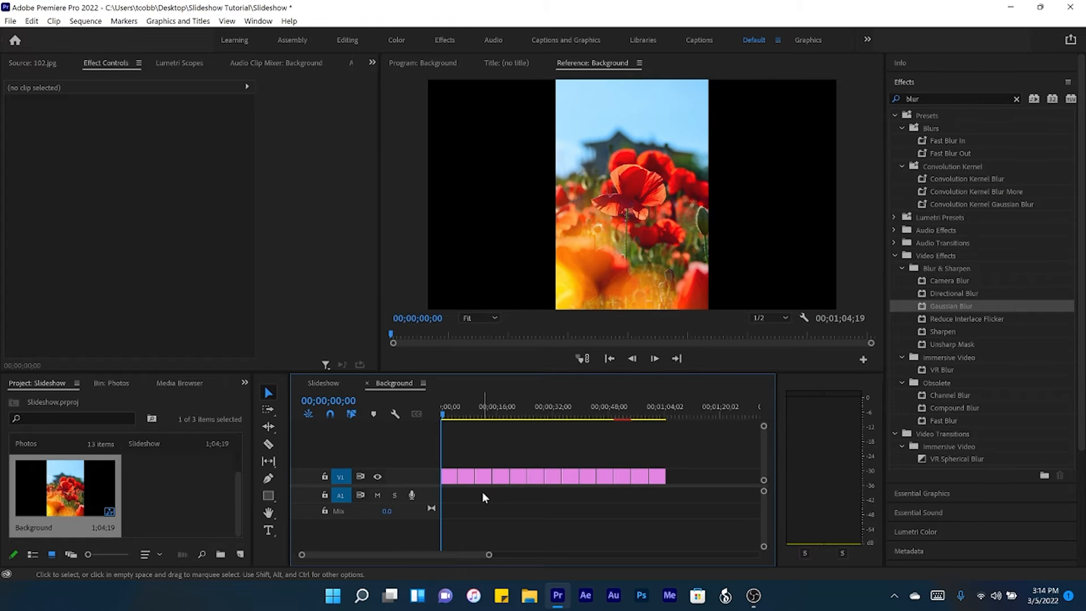
left_click(939, 98)
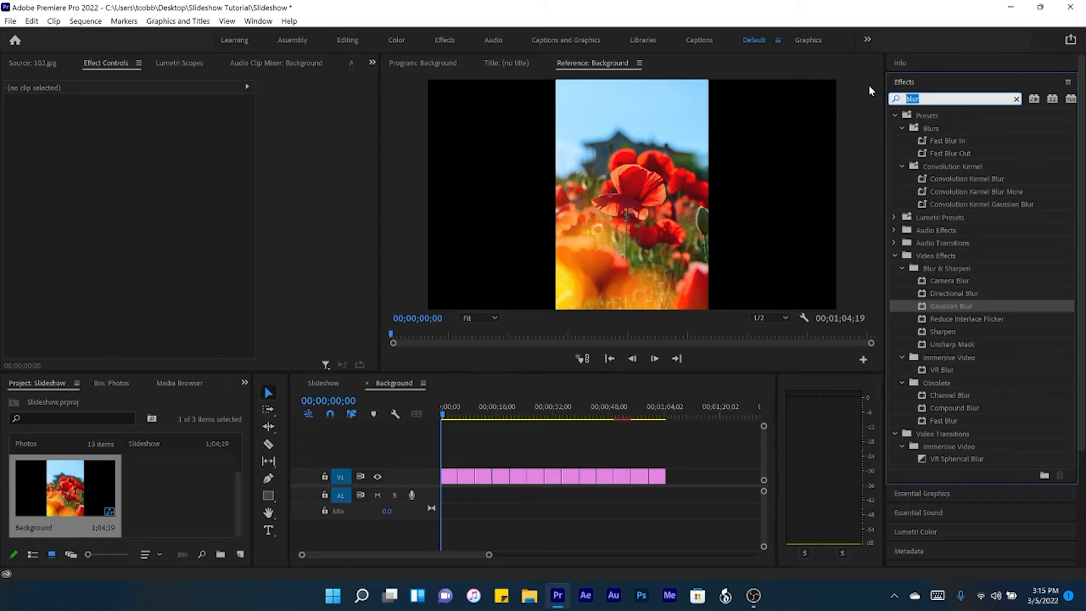
type("dissolve")
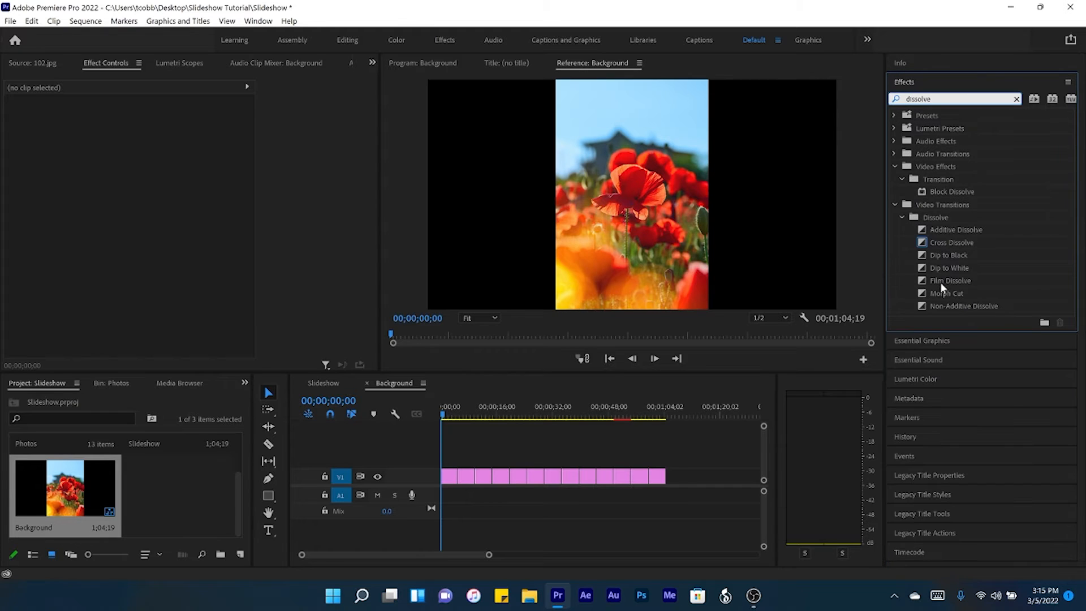
right_click(942, 284)
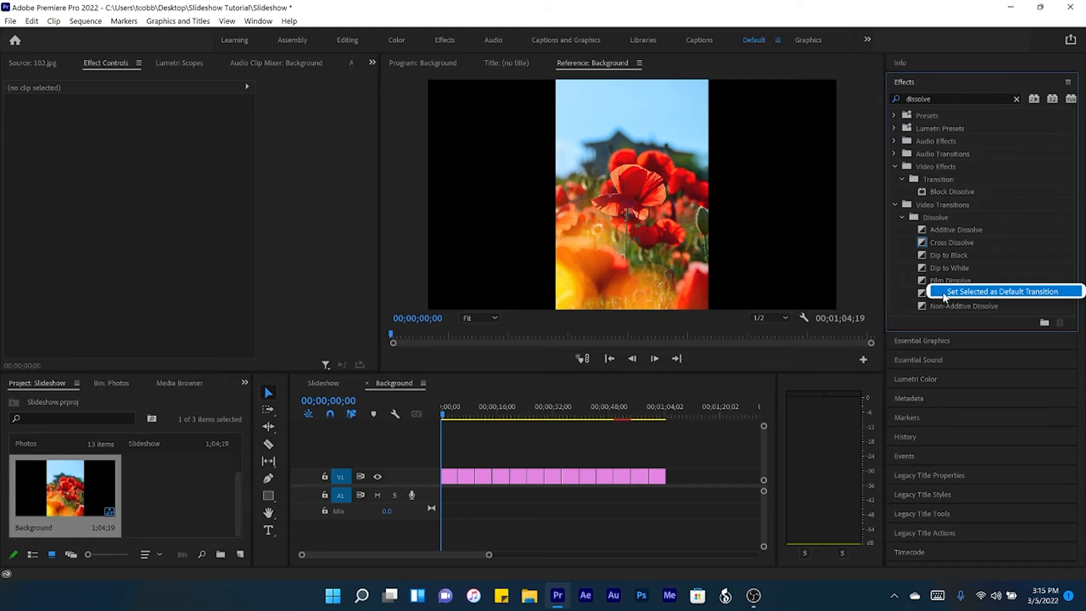
left_click(944, 292)
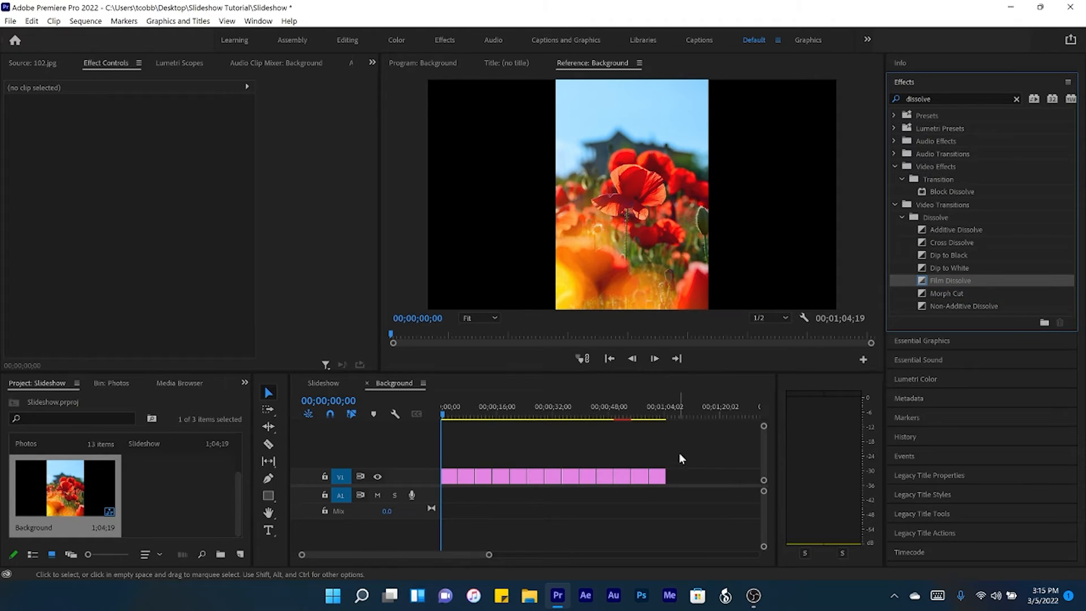
- Apply the default transition to every photo clip in the Background sequence and scrub through the first few photos
left_click_drag(697, 447, 434, 473)
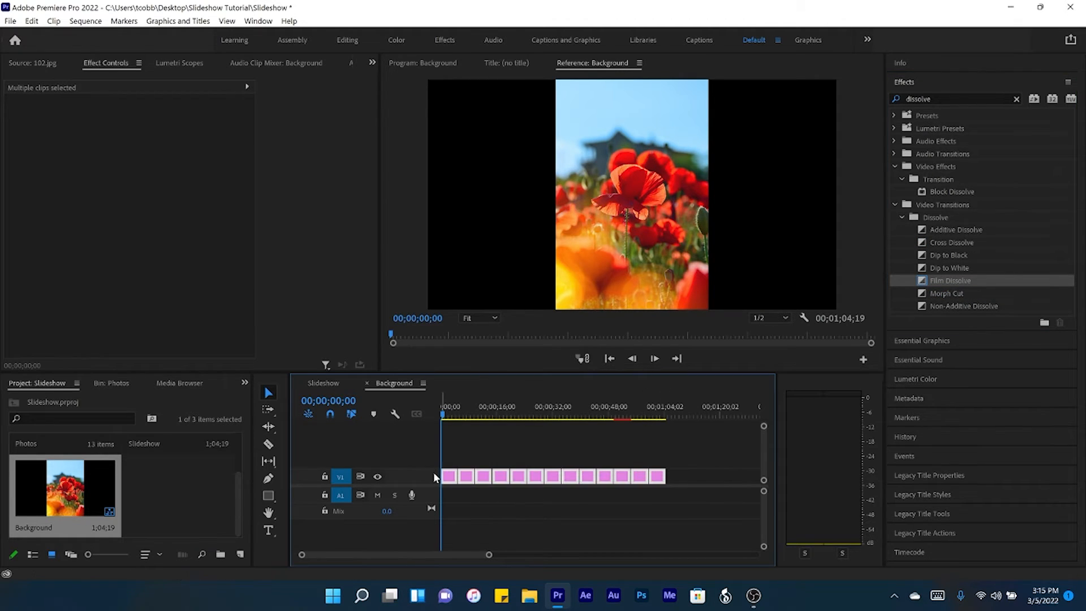
key("ctrl+d")
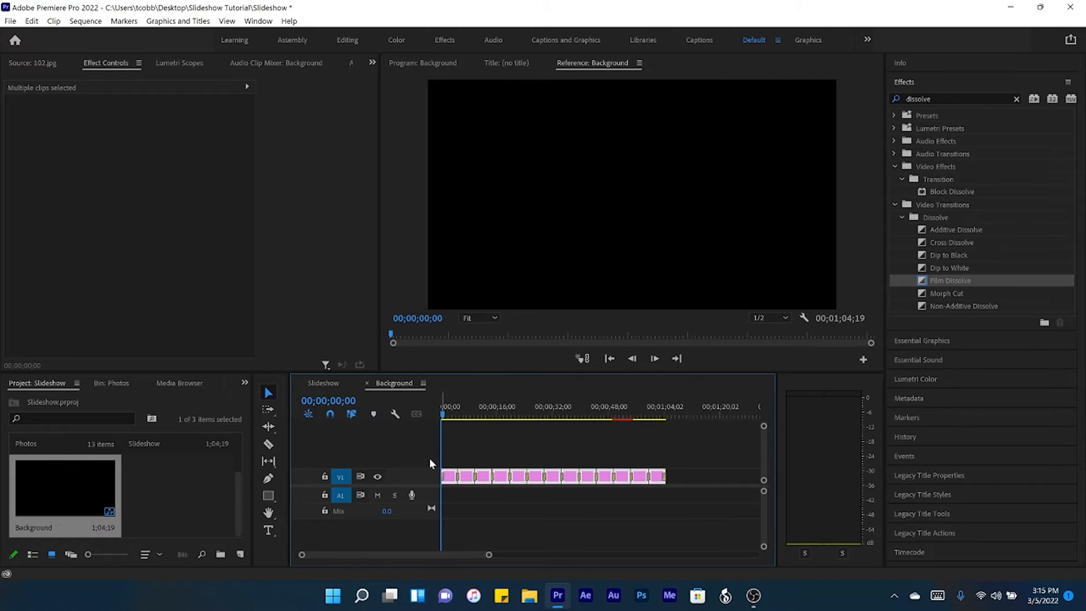
key("=")
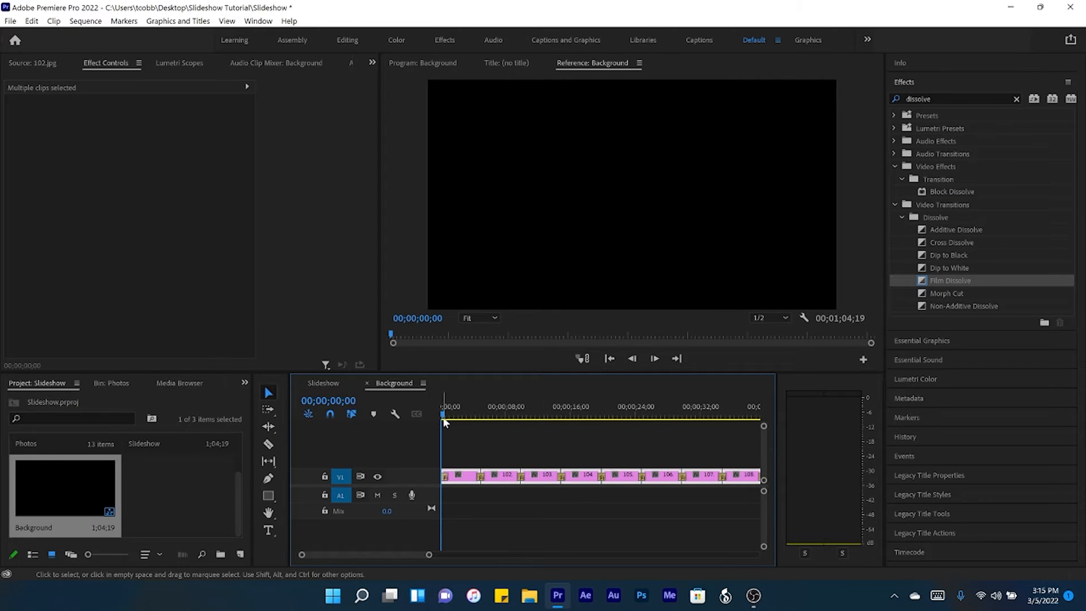
left_click_drag(443, 416, 575, 420)
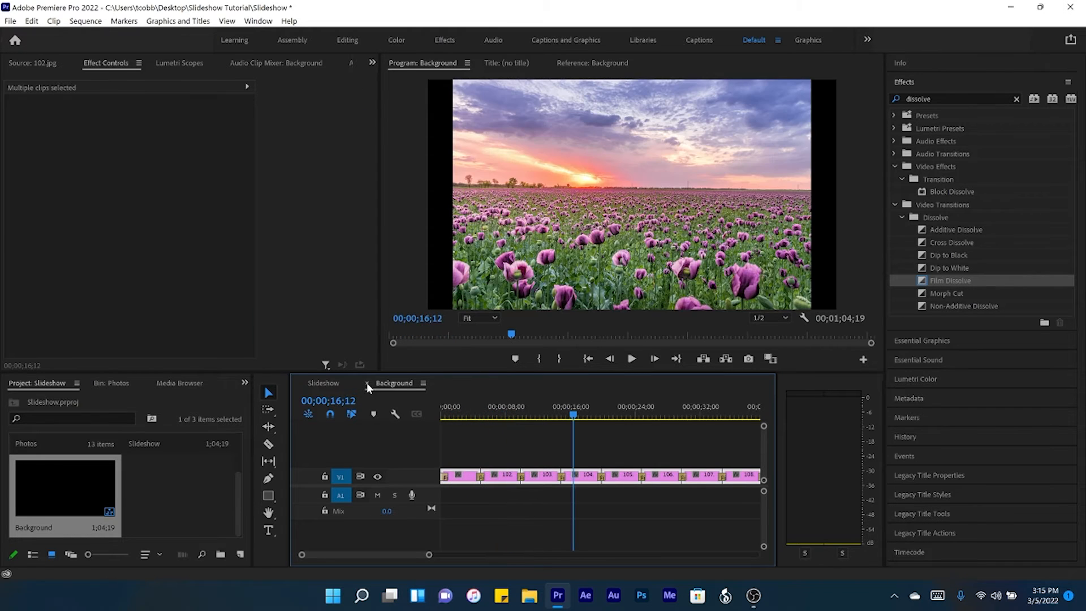
- Close the Background sequence and turn the output of track V2 back on in the Slideshow sequence
left_click(366, 383)
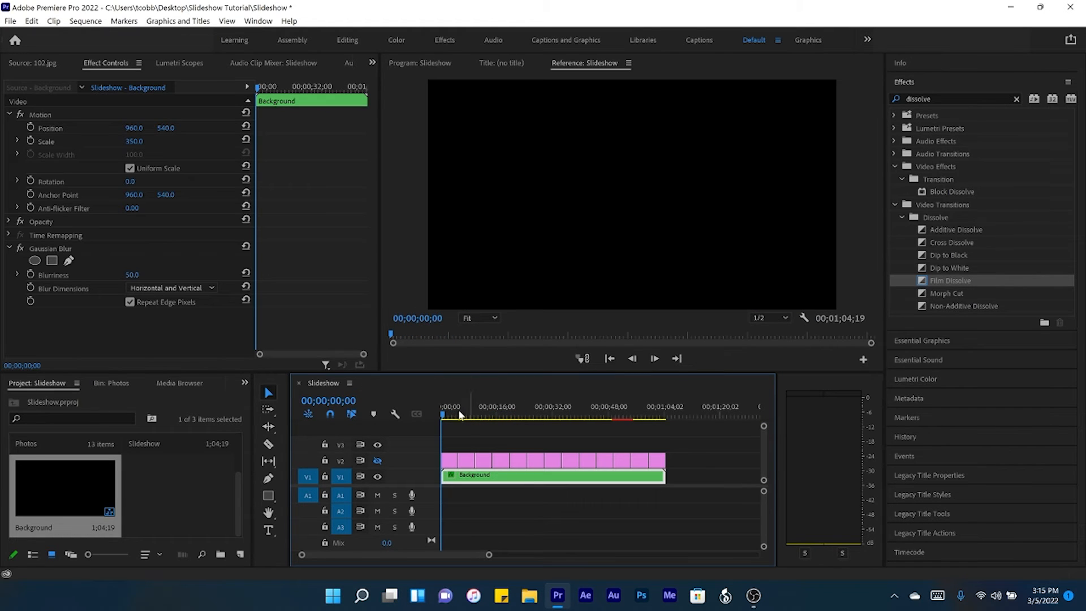
left_click(378, 460)
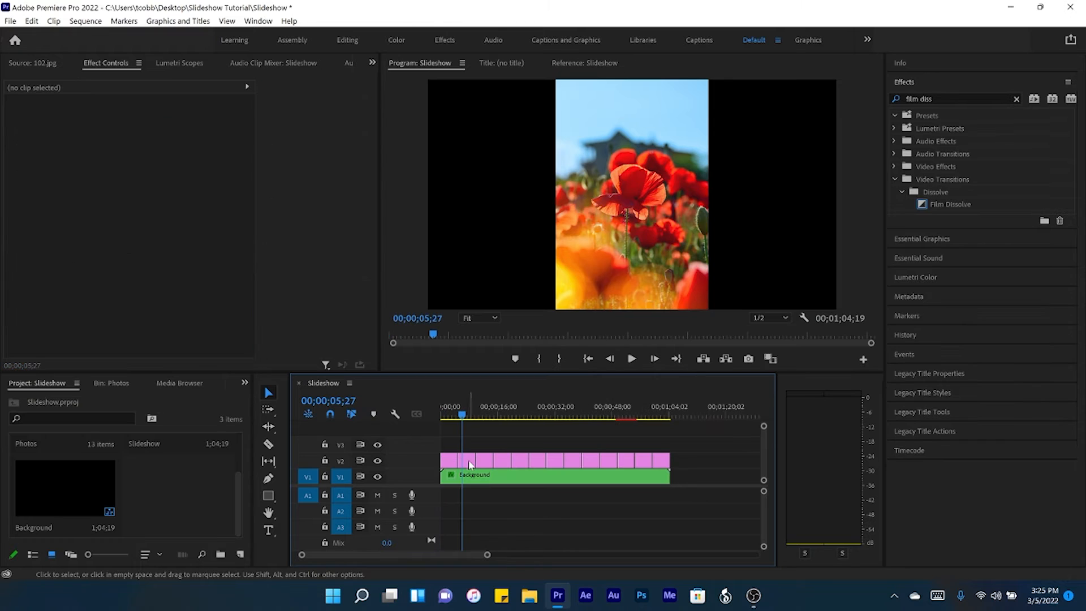
- Add Scale and Rotation keyframes at the start and end of the second photo on V2, 102.jpg
left_click(467, 460)
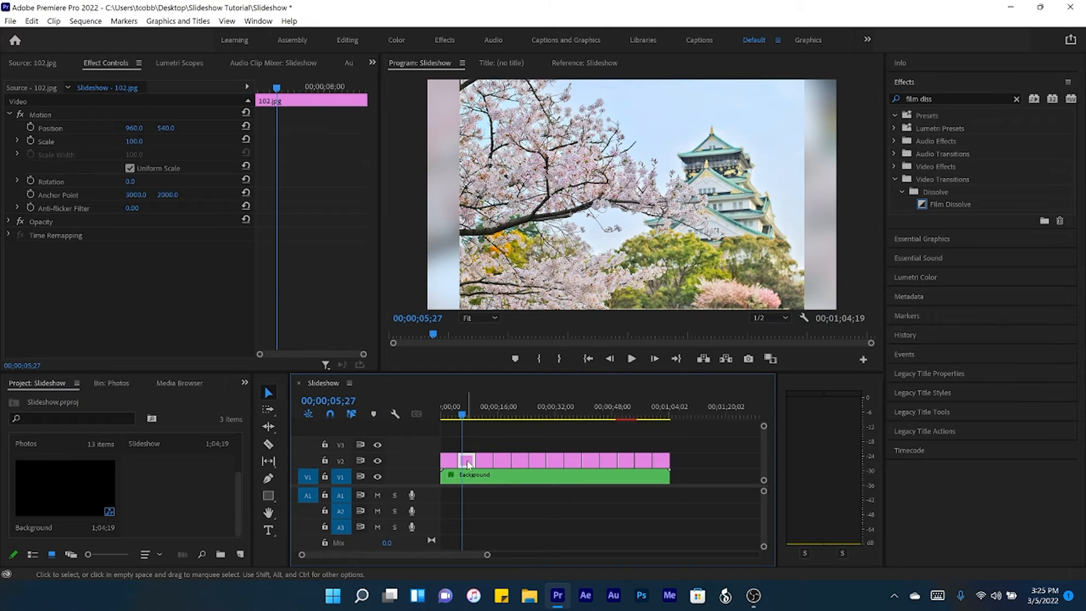
key("Up")
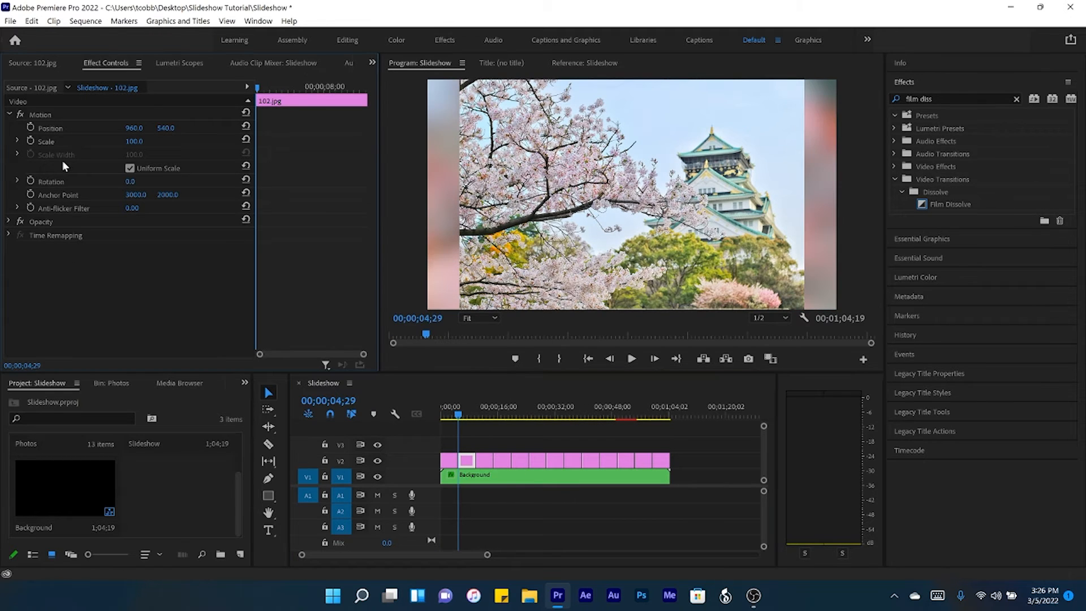
left_click(29, 141)
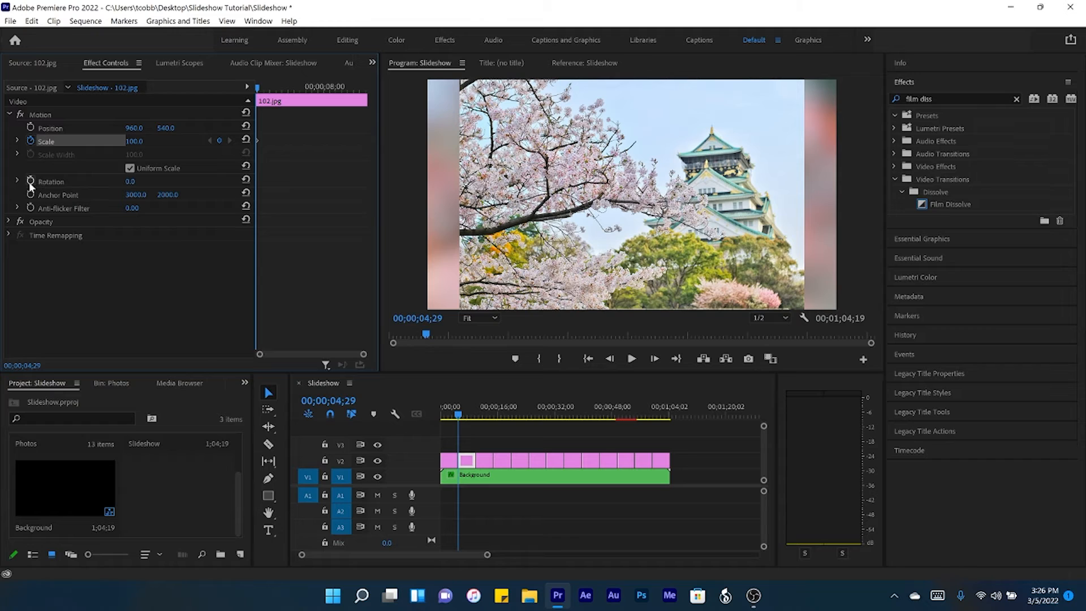
left_click(31, 181)
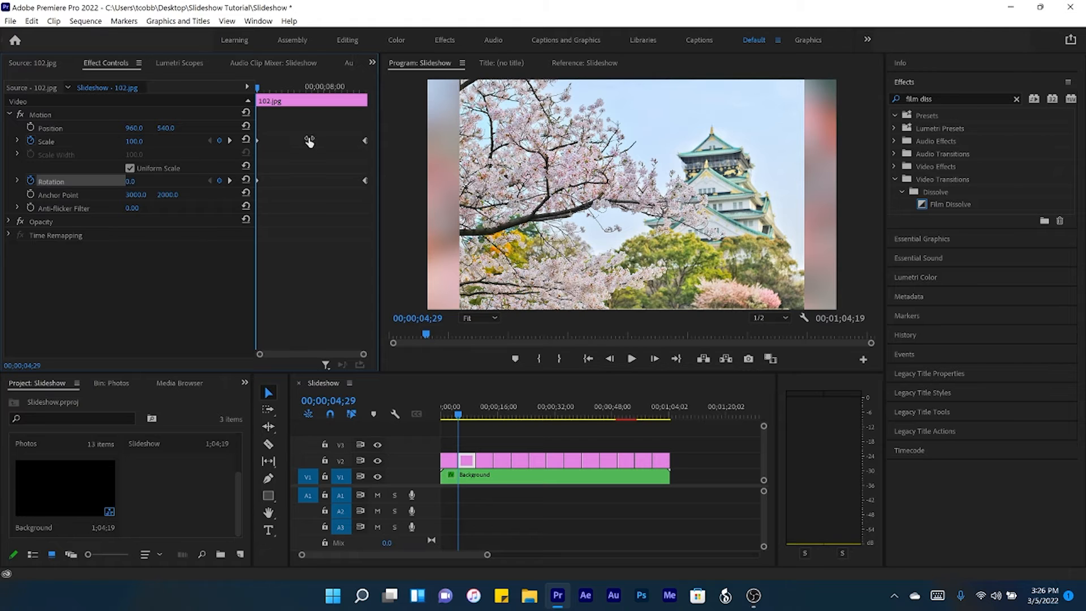
- Set the second photo's Scale to 85 at its first keyframe and 95 at its last keyframe
left_click(136, 142)
type("85")
key("Return")
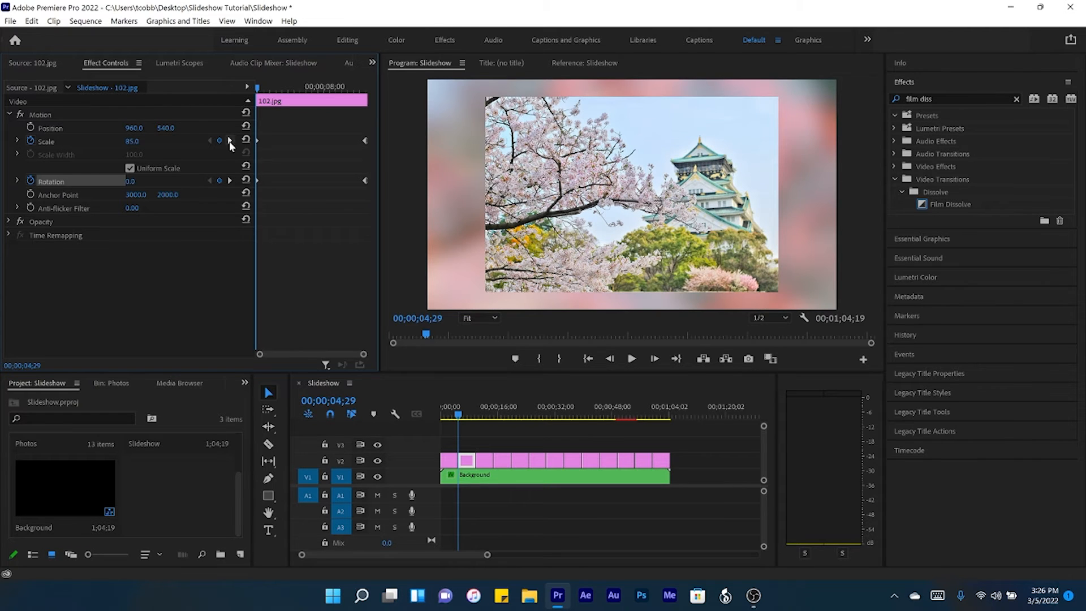
left_click(230, 141)
left_click(139, 141)
- Set the second photo's Rotation to -5 at its first keyframe and move the playhead to the clip's end
left_click(130, 181)
type("-5")
key("Return")
left_click(360, 86)
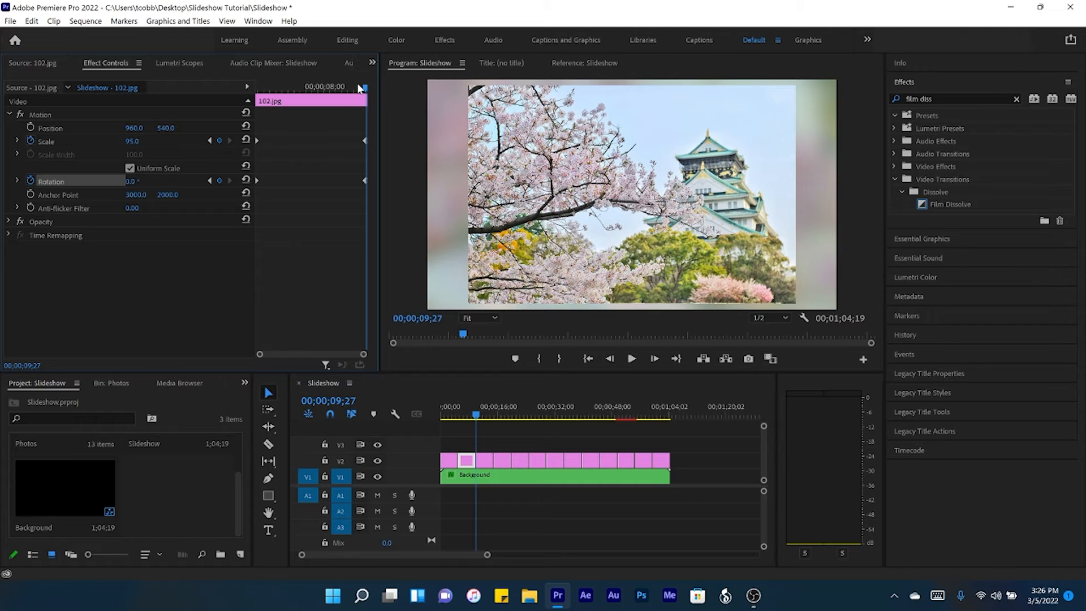
- Add a Film Dissolve to the start and end of the second photo on V2 and preview a frame inside the clip
left_click(943, 206)
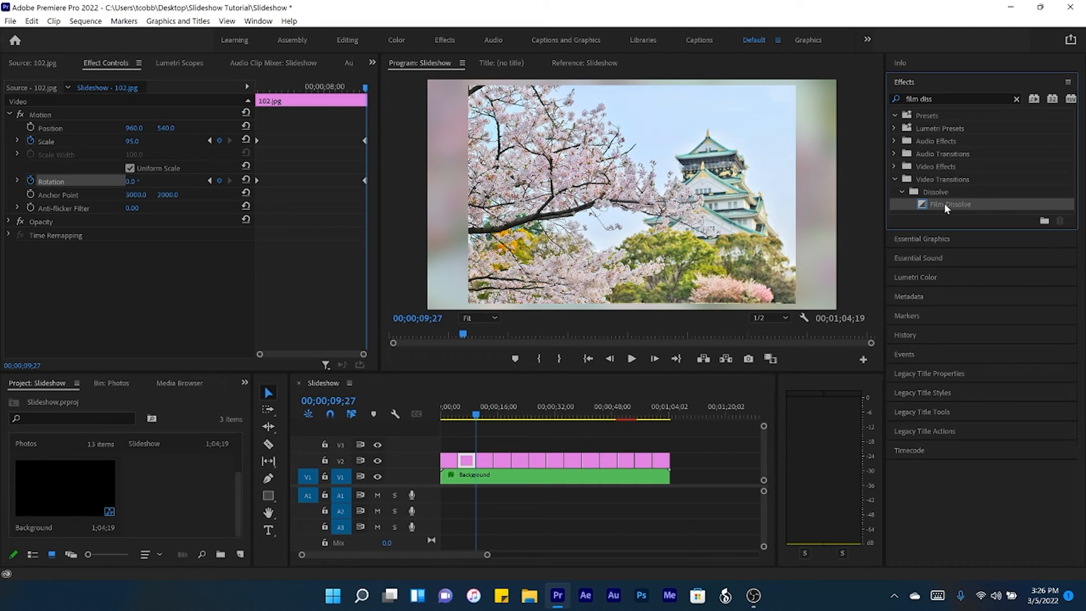
left_click_drag(945, 204, 459, 461)
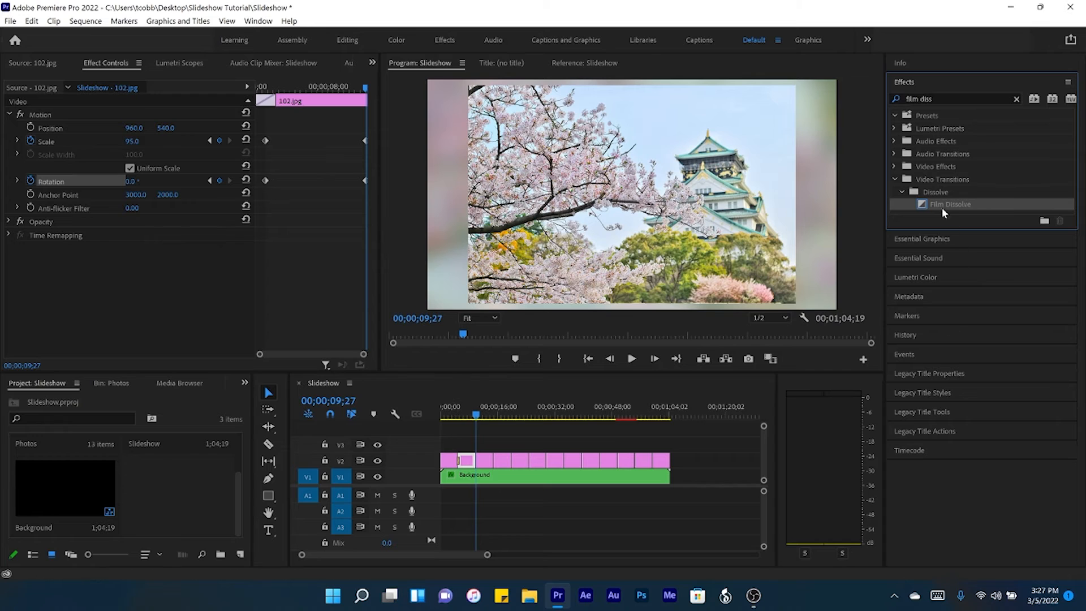
left_click_drag(946, 206, 473, 462)
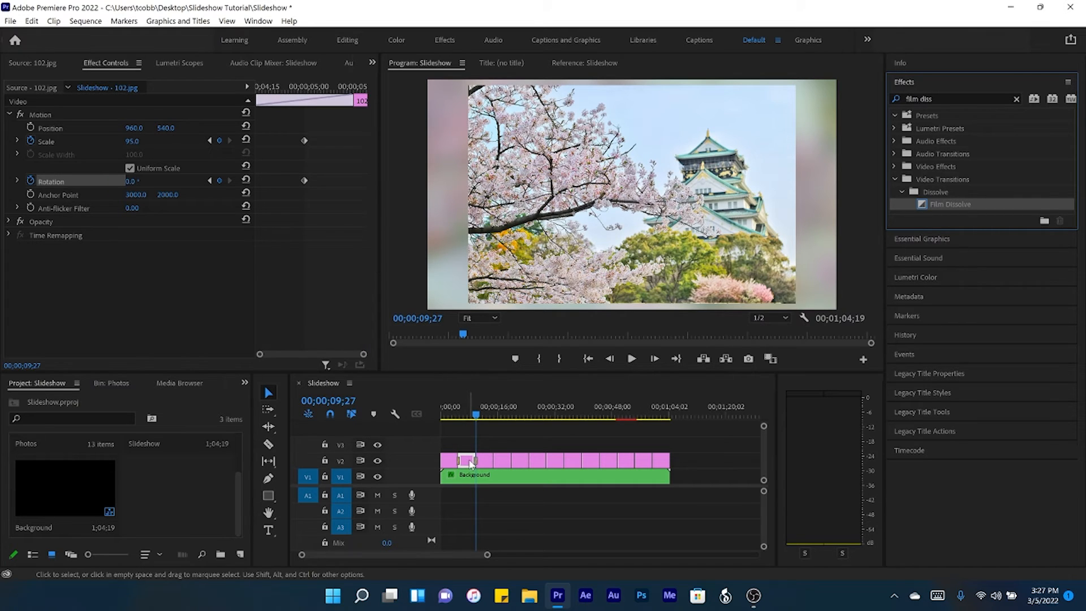
left_click(465, 408)
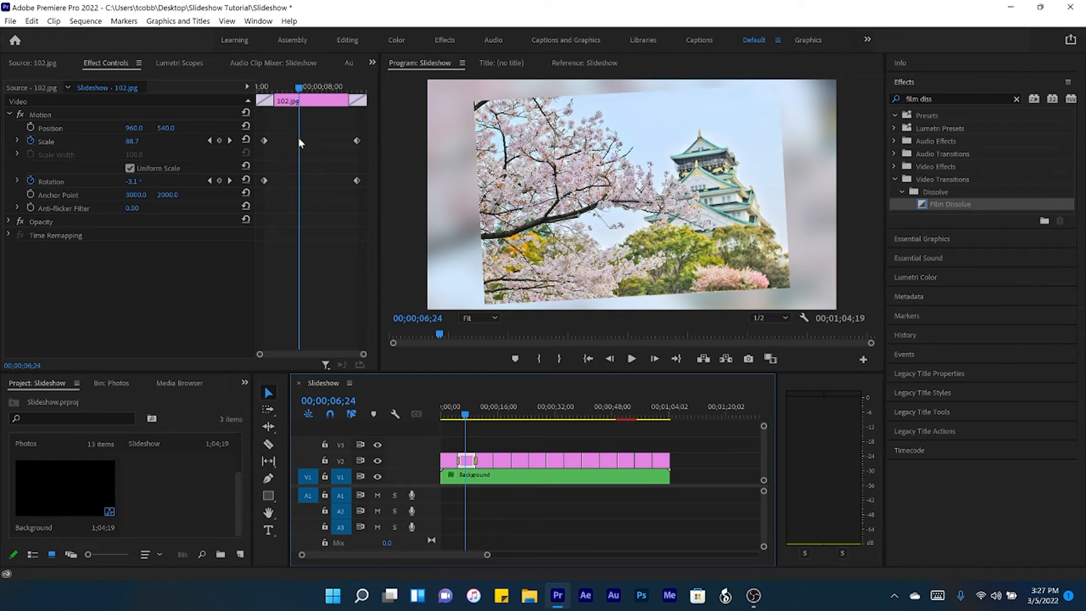
- Move the second photo's Scale and Rotation keyframes outward to the very start and end of the clip, transitions included
left_click_drag(286, 126, 252, 179)
left_click_drag(352, 131, 370, 182)
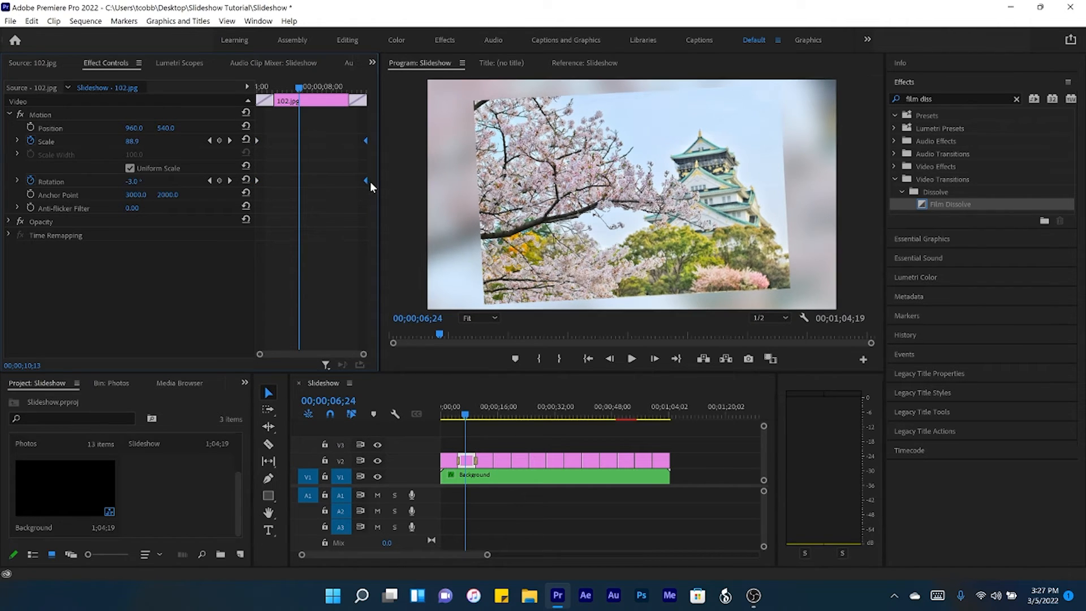
- Set the second photo's first Scale and Rotation keyframes to Ease In and the last ones to Ease Out
left_click_drag(274, 130, 247, 195)
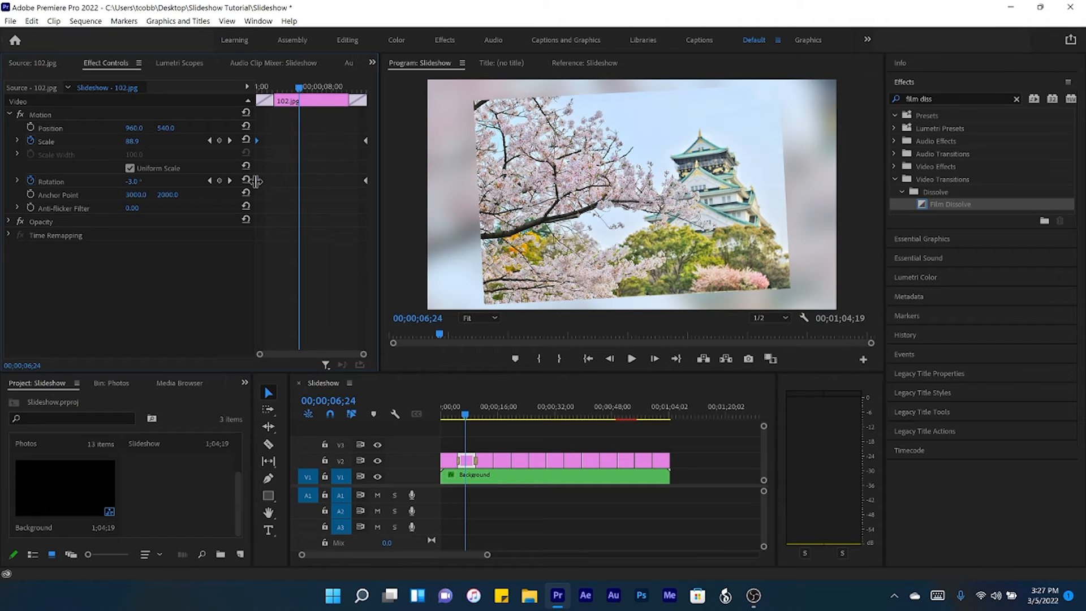
right_click(256, 180)
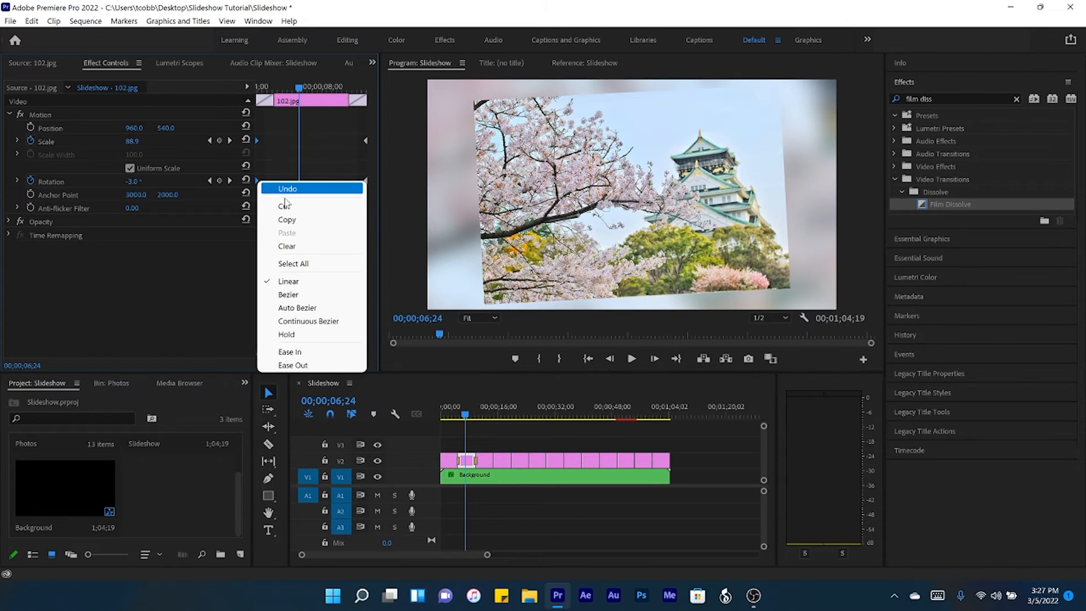
left_click(304, 352)
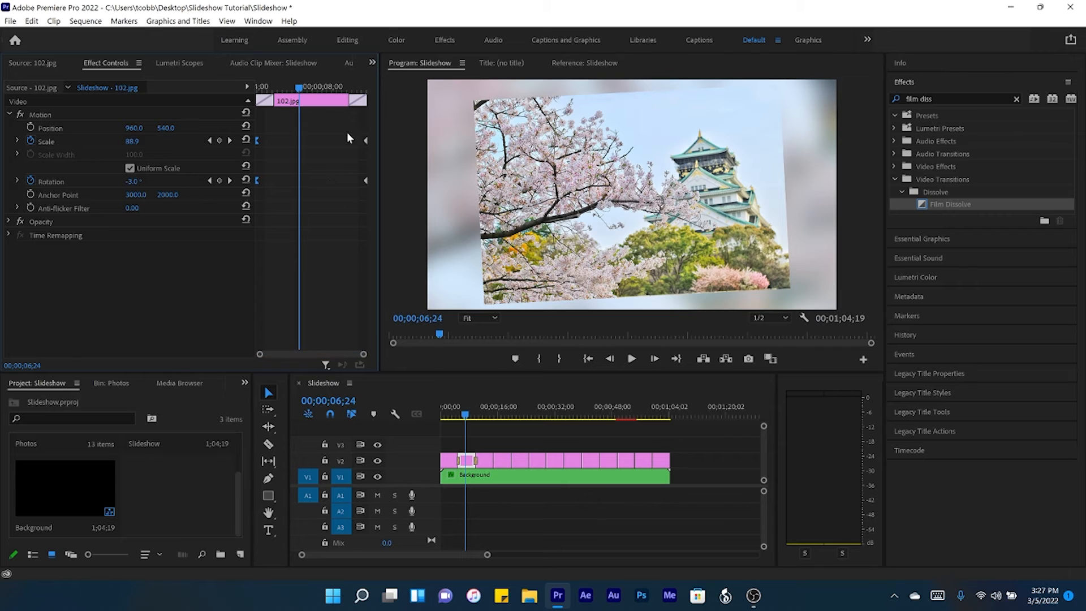
left_click_drag(348, 129, 380, 203)
right_click(365, 181)
left_click(408, 367)
- Save the second photo's Motion effect as a preset named Scale/Rotation, with the type Scale
right_click(50, 115)
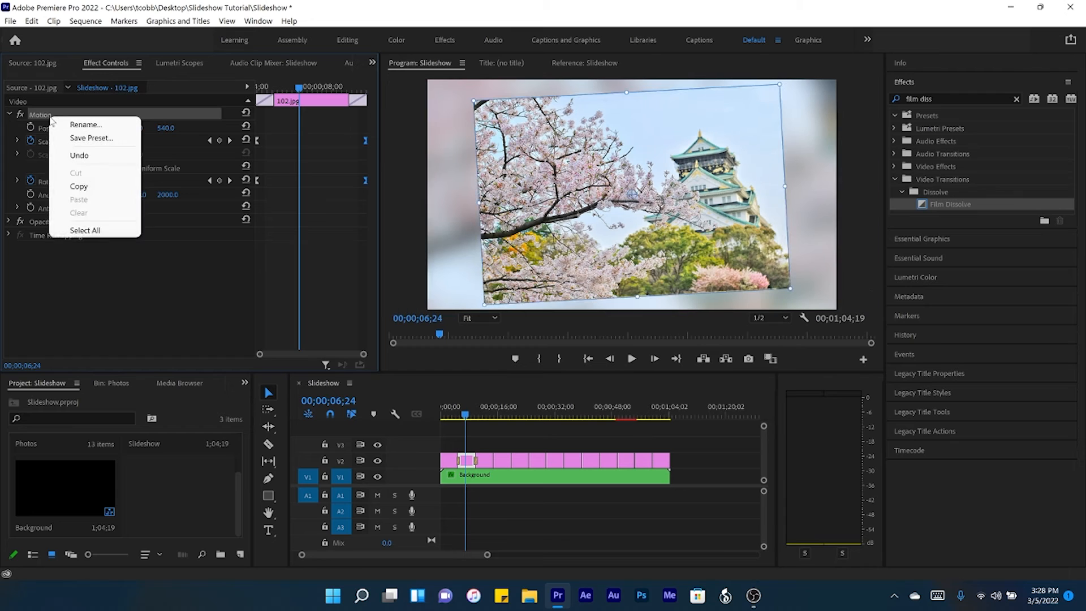
left_click(78, 139)
type("Sca")
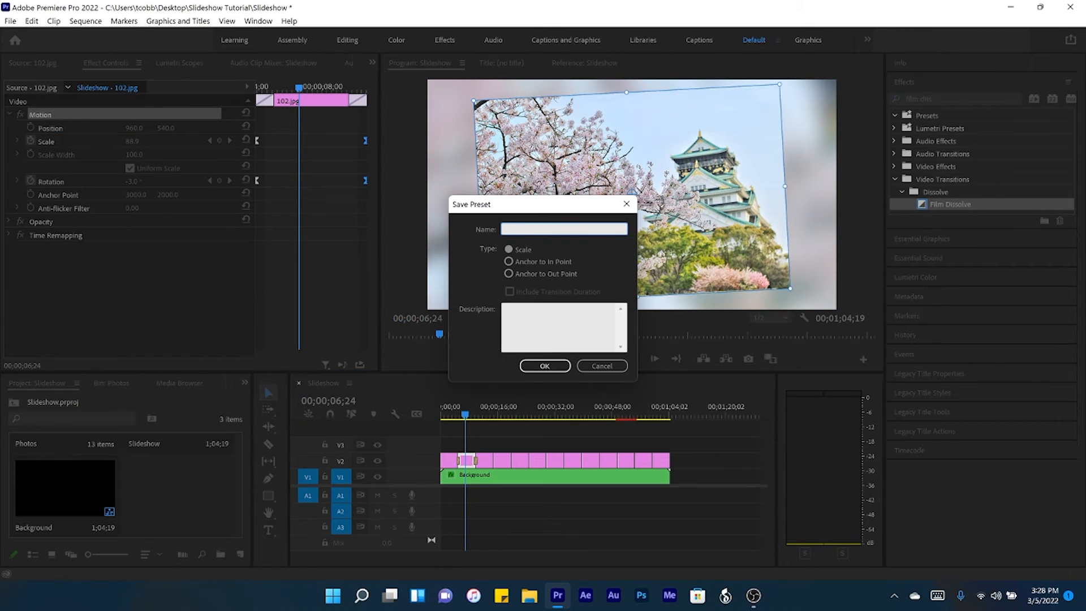
type("le/Rotation")
left_click(535, 369)
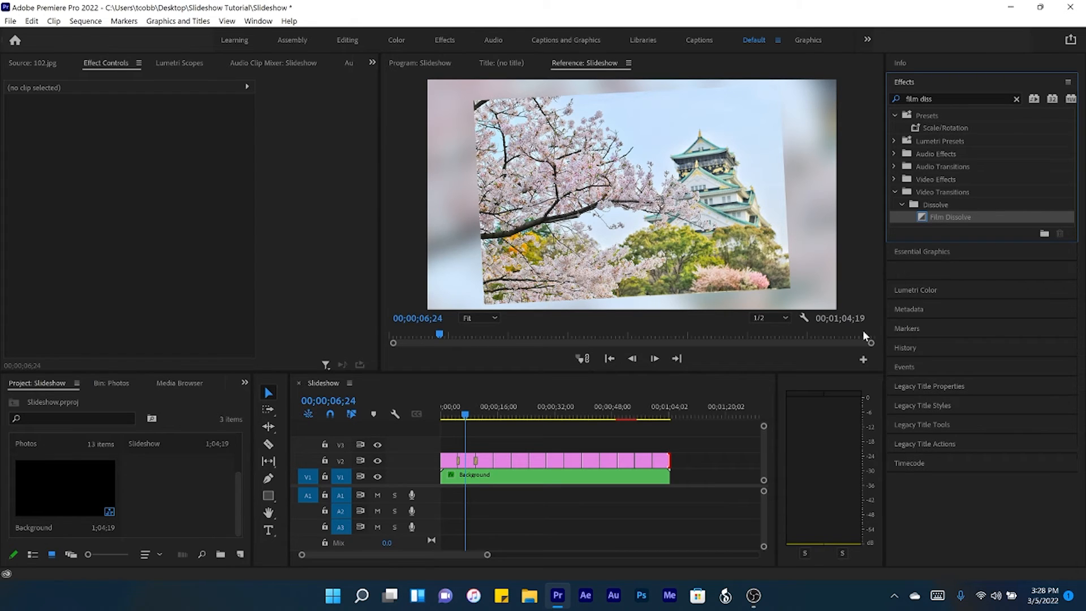
- Apply the Scale/Rotation preset to all photo clips on V2
left_click_drag(697, 437, 431, 454)
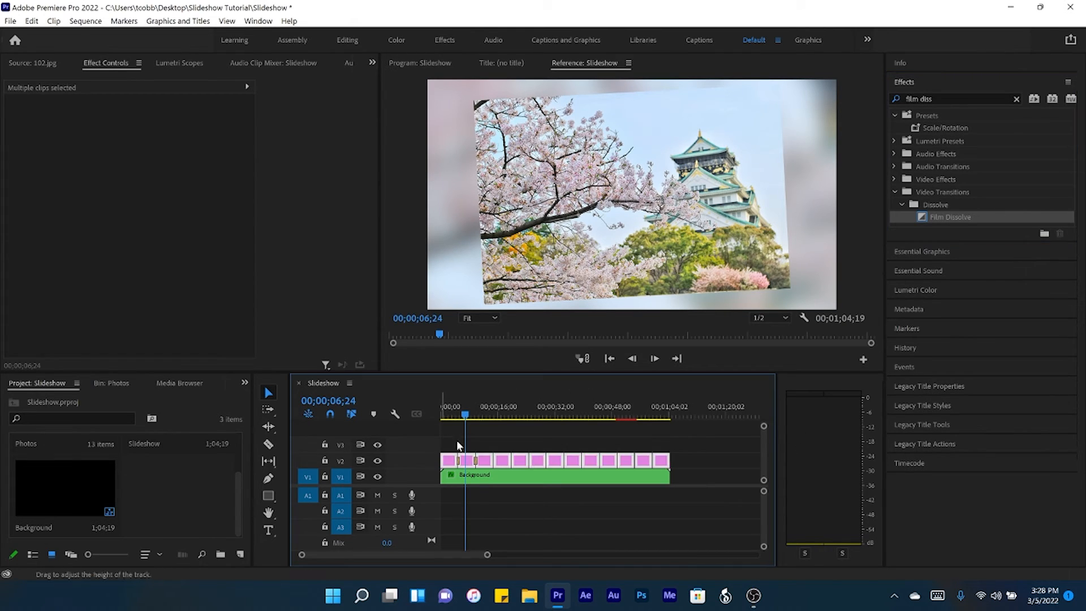
left_click(936, 127)
left_click_drag(904, 150, 504, 460)
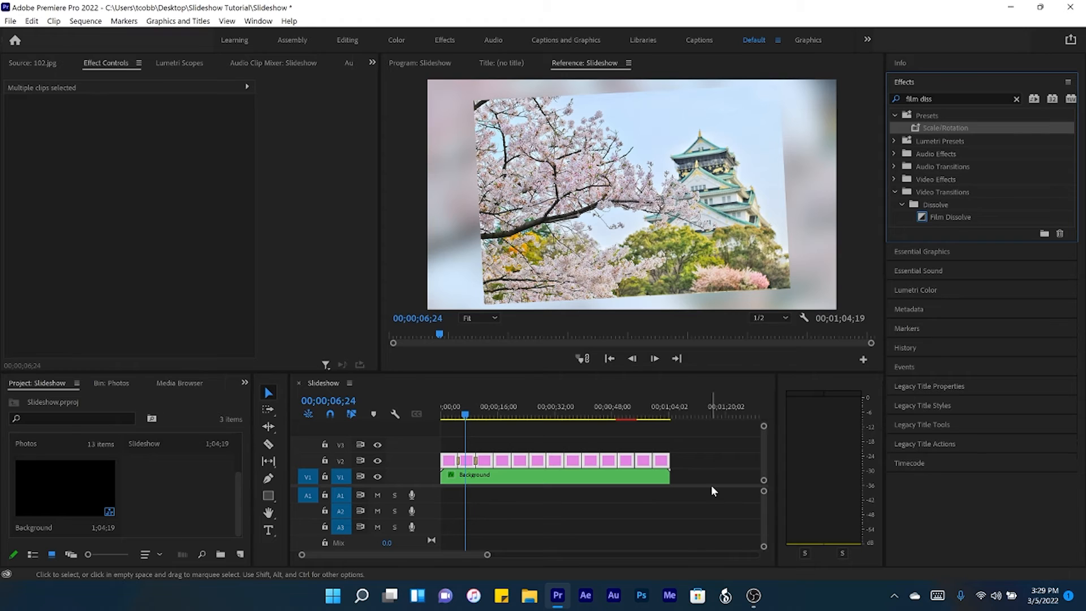
- Add the default Film Dissolve to all selected photos on V2 and preview the sequence from 00;00;02;26
key("ctrl+d")
left_click(451, 414)
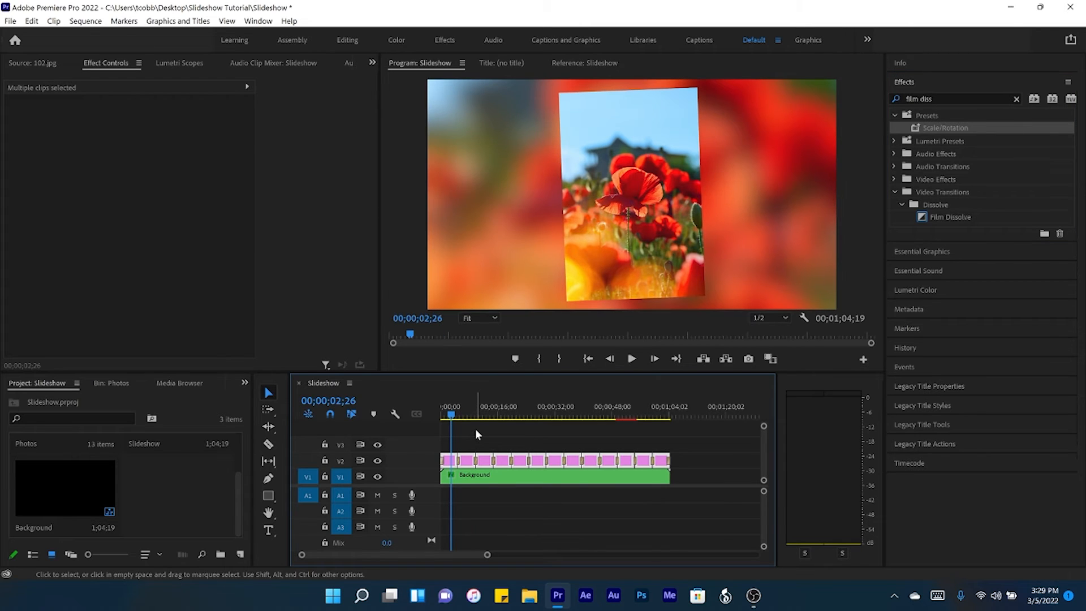
key("space")
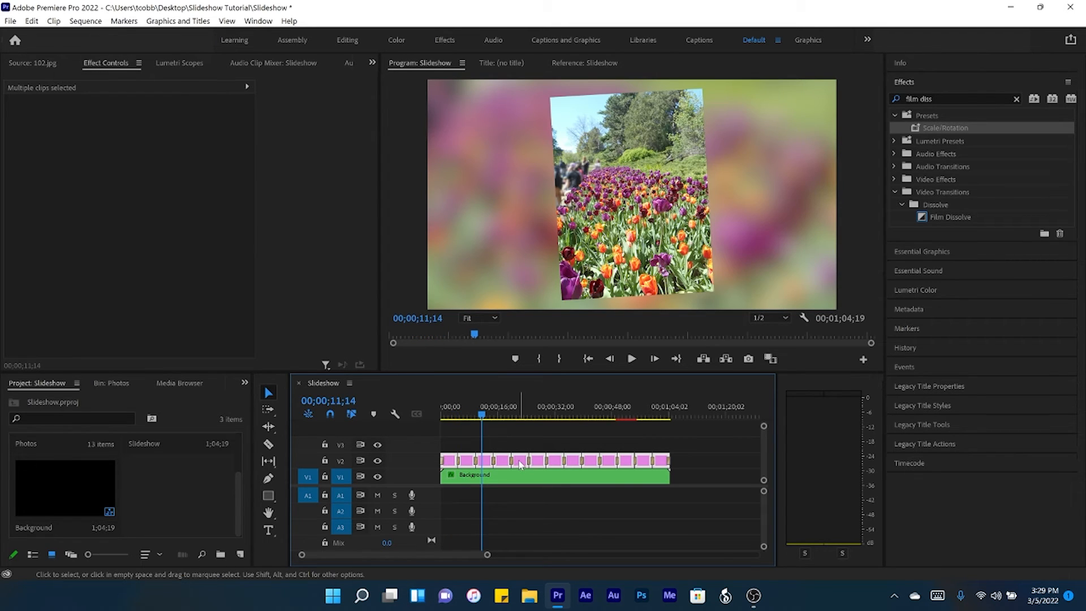
- Nest all the photo clips on V2 into a sequence named Top
right_click(521, 465)
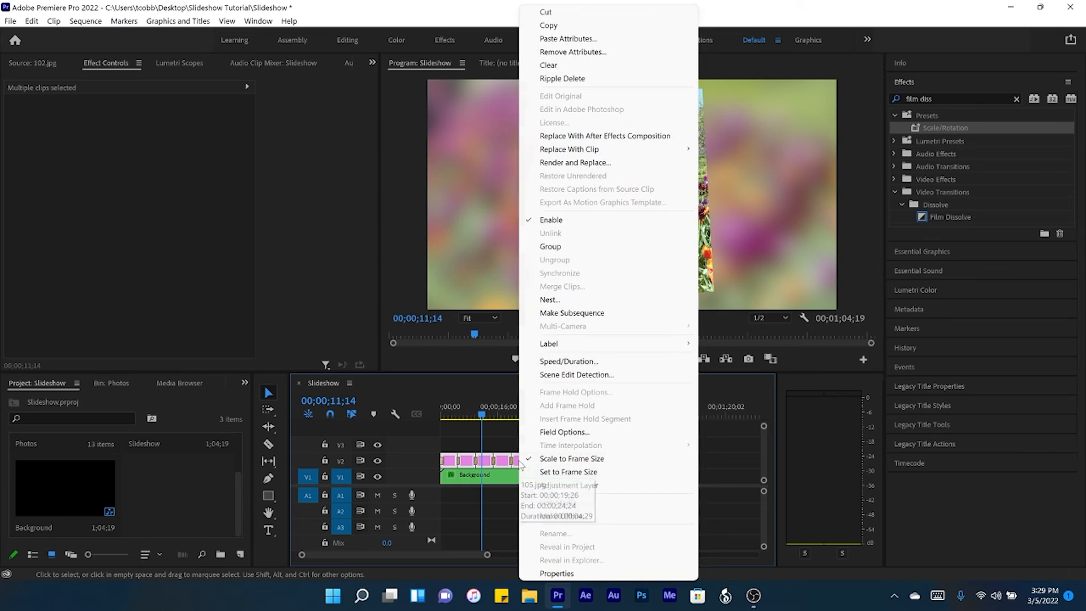
left_click(586, 300)
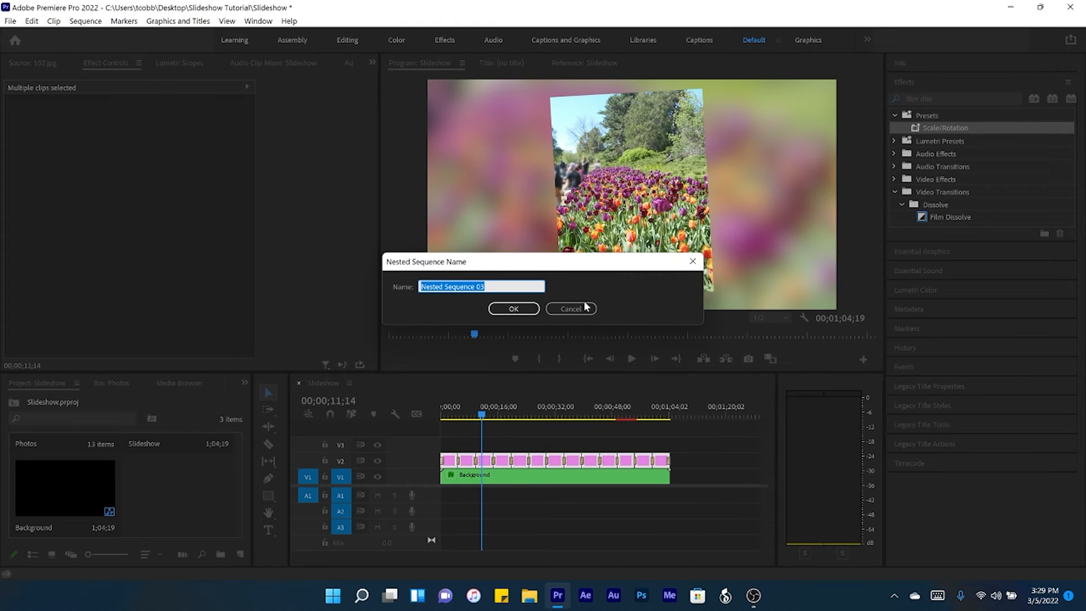
type("Top")
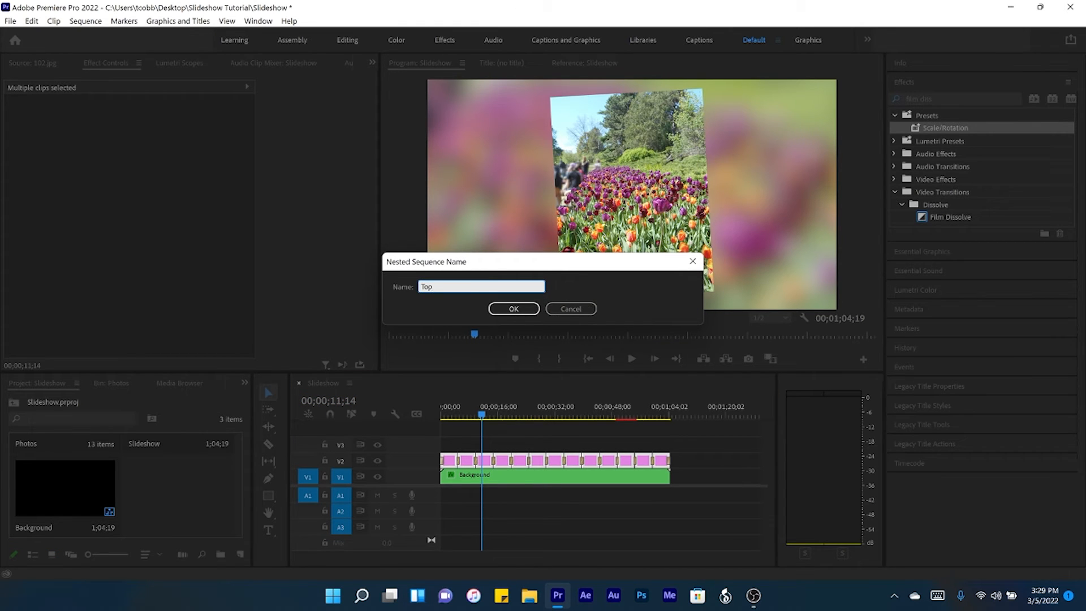
left_click(521, 309)
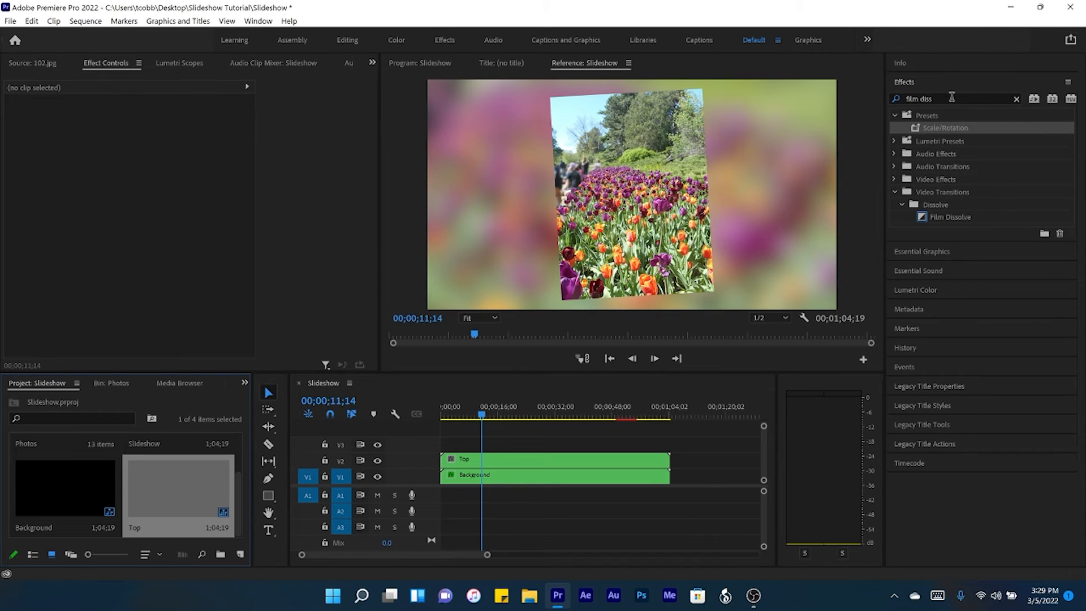
- Find the Drop Shadow effect and apply it to the Top nest on V2
left_click(899, 98)
type("drop shadow")
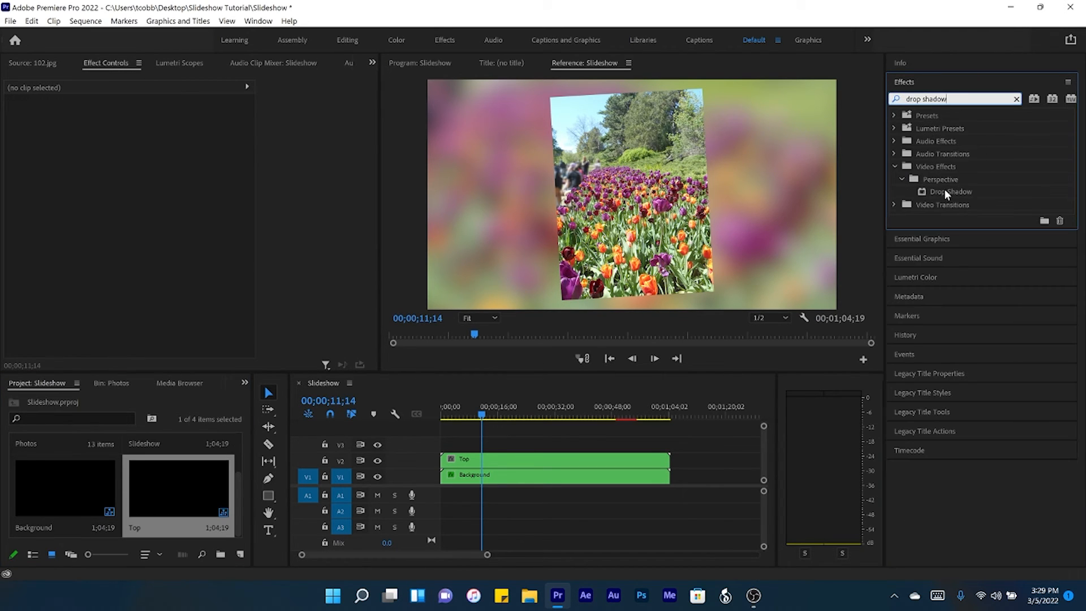
left_click_drag(945, 188, 466, 461)
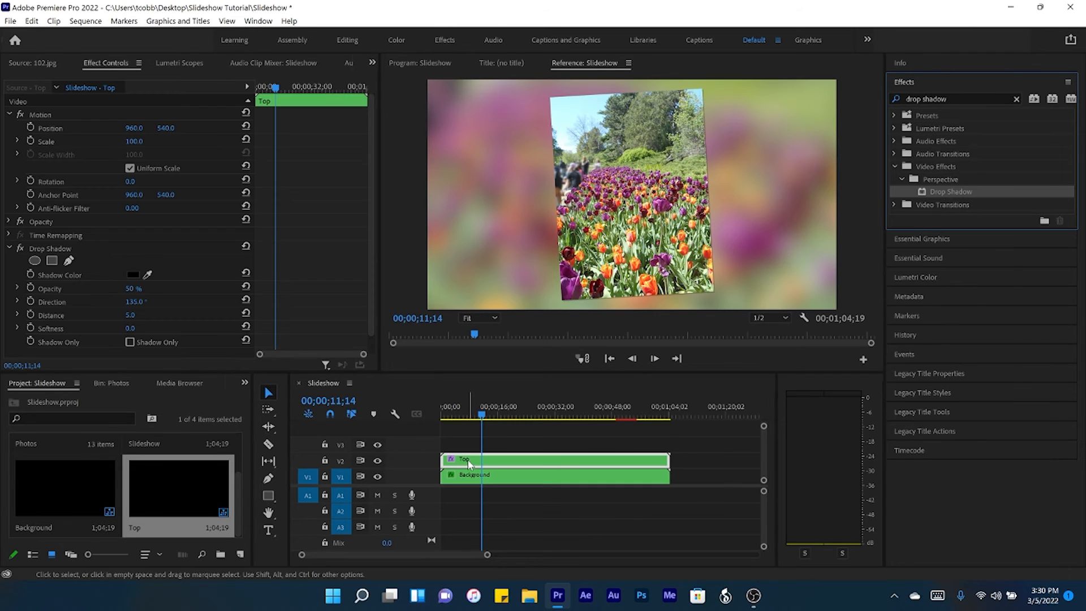
- Set the Drop Shadow's Opacity to 80% and Distance to 15 on the Top nest
scroll(156, 229, "down", 1)
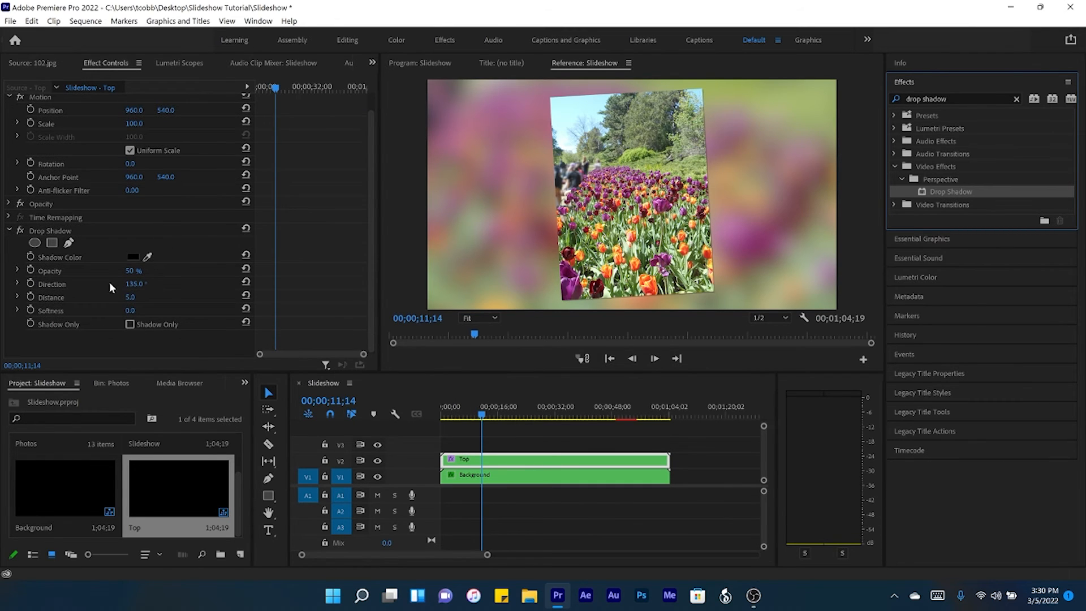
left_click(132, 271)
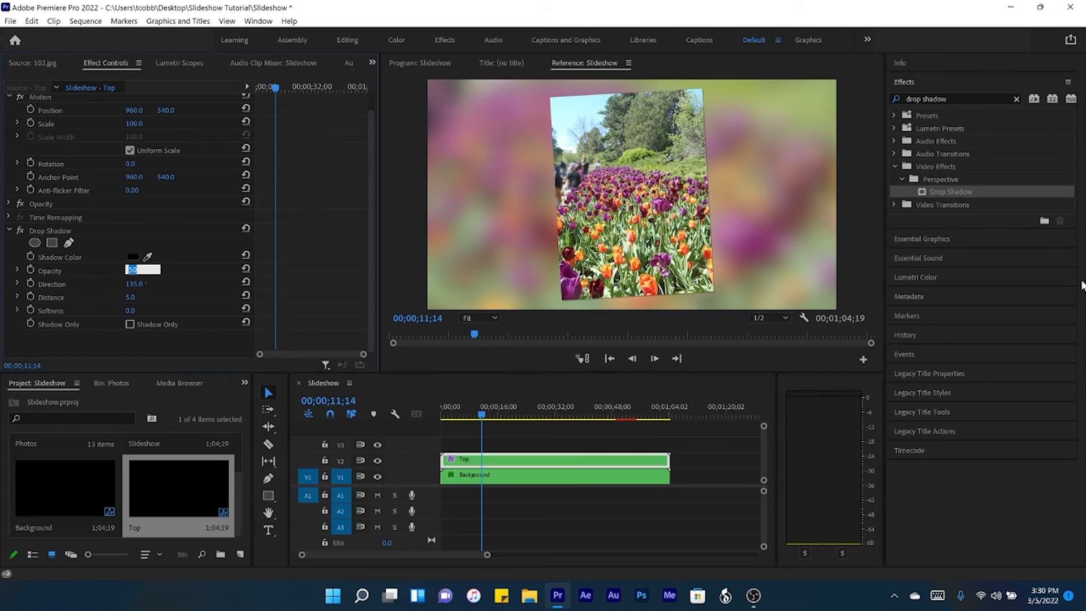
type("80")
key("Return")
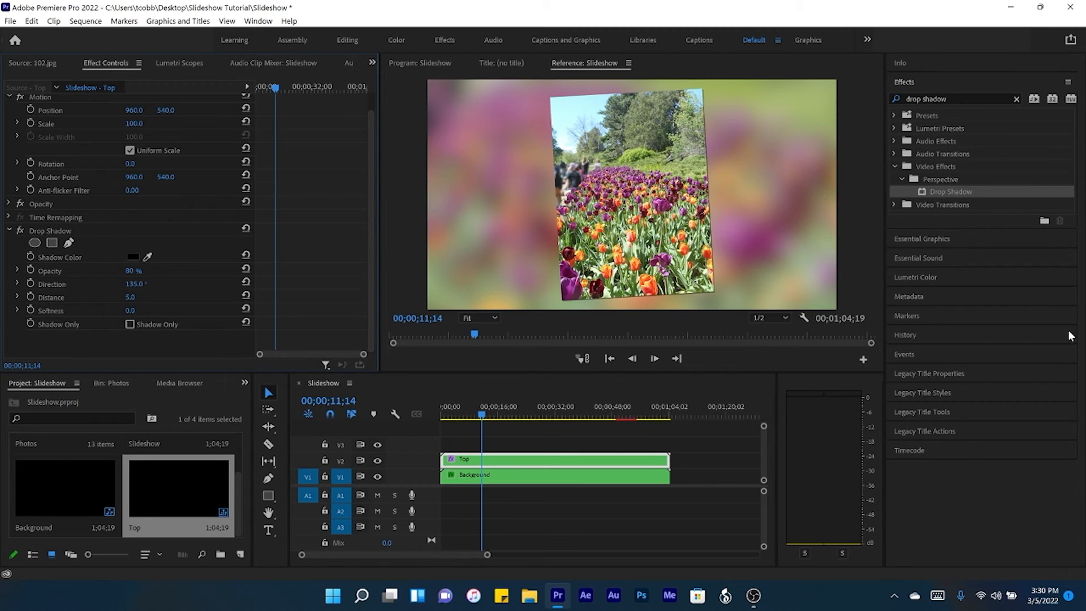
left_click(134, 297)
type("15")
key("Return")
- Set the Drop Shadow's Softness to 25 and preview the slideshow from 00;00;08;17
left_click(130, 311)
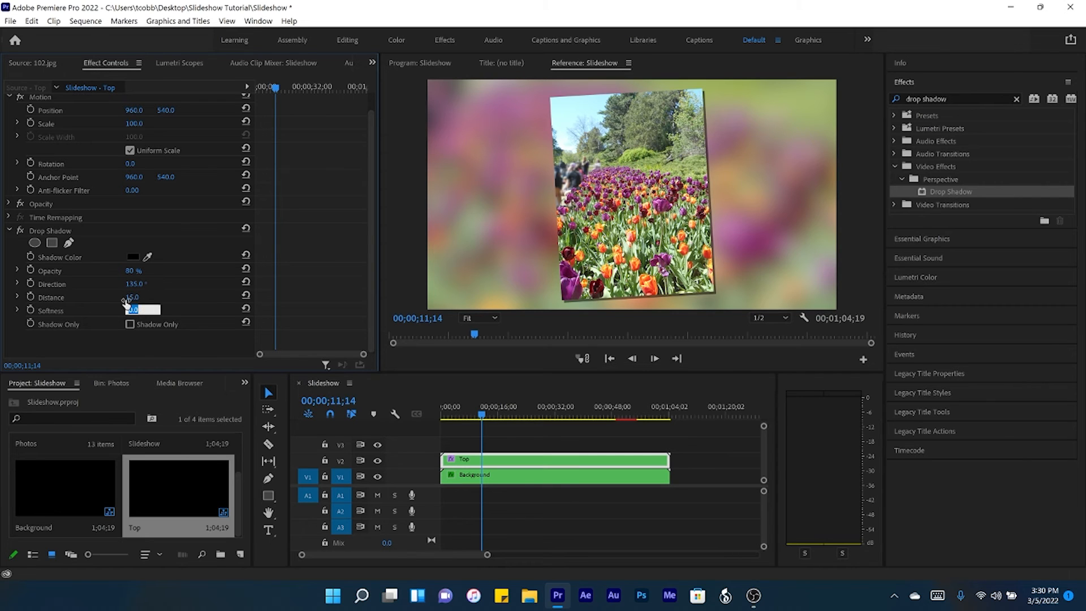
type("25")
key("Return")
left_click(474, 416)
left_click_drag(475, 417, 471, 417)
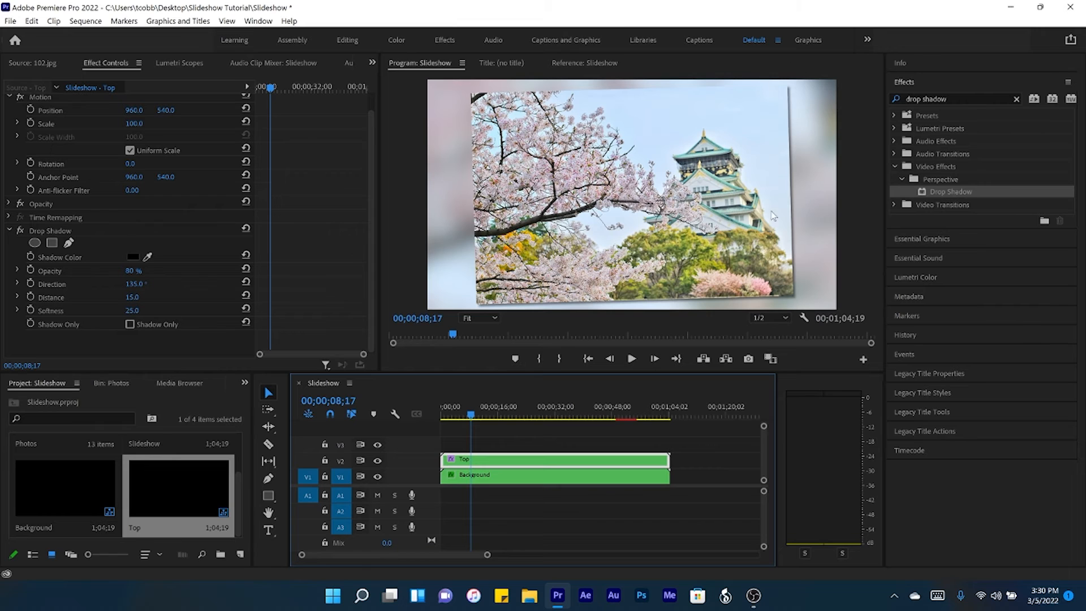
key("space")
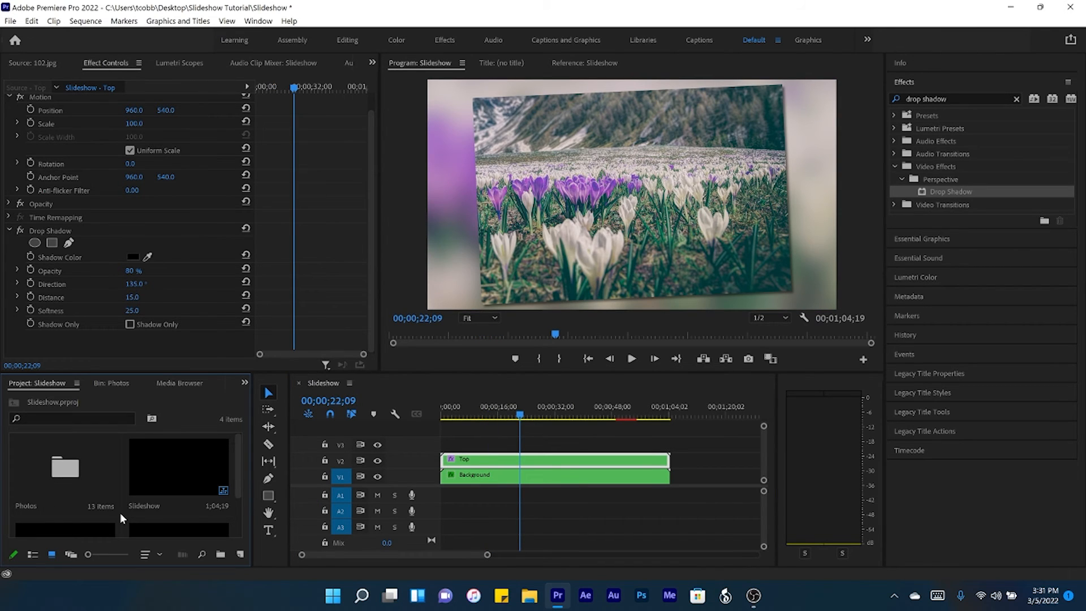
- Import the music file Stopping By the Inn - Twin Musicom, place it at the start of A1 and return the playhead to the beginning
double_click(120, 512)
left_click(187, 226)
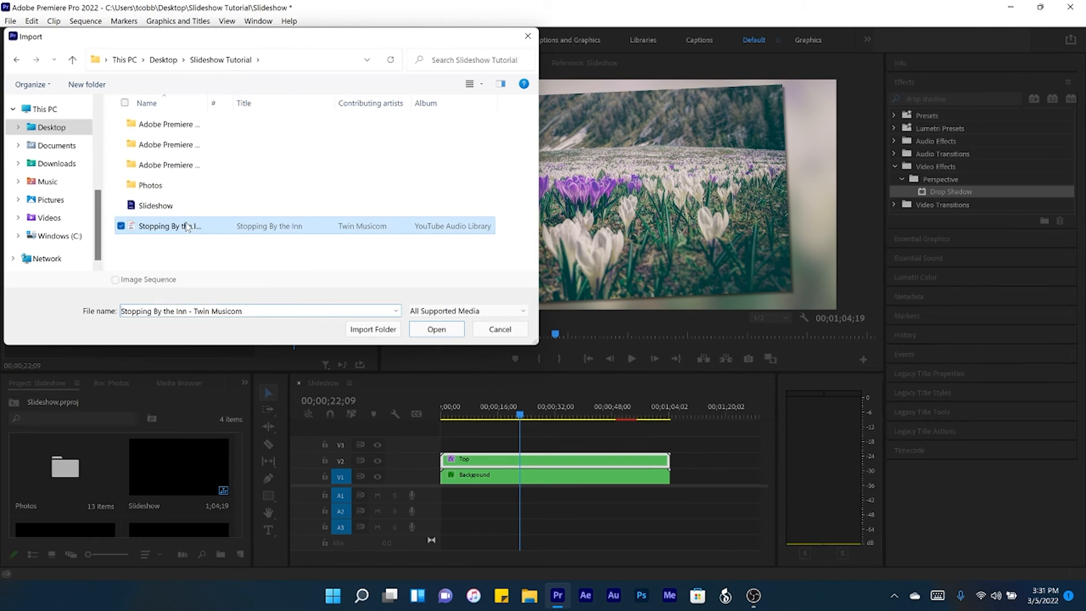
left_click(448, 328)
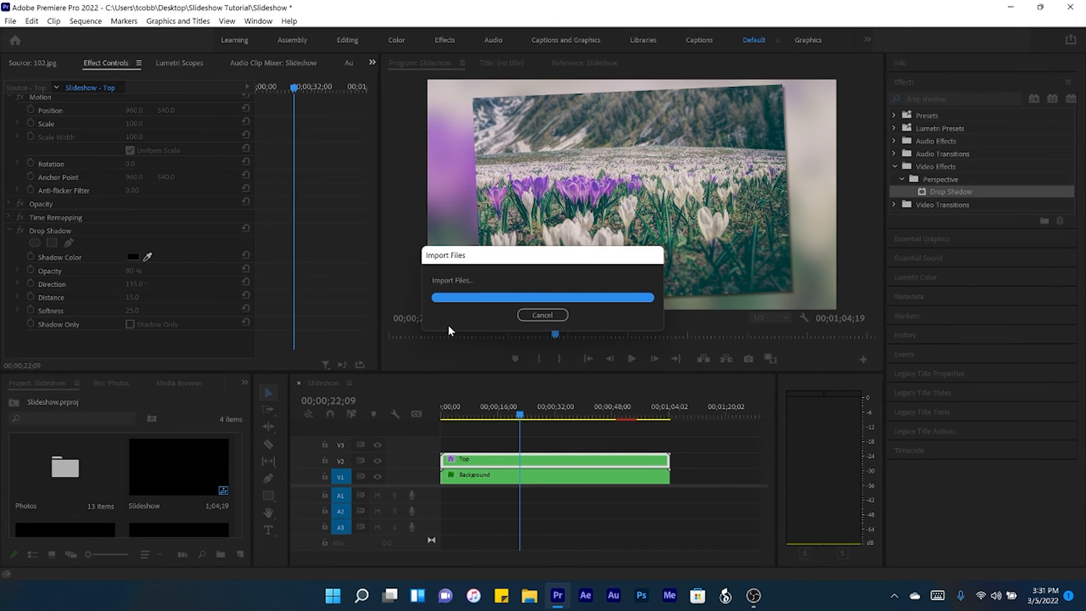
left_click_drag(70, 491, 429, 490)
key("Home")
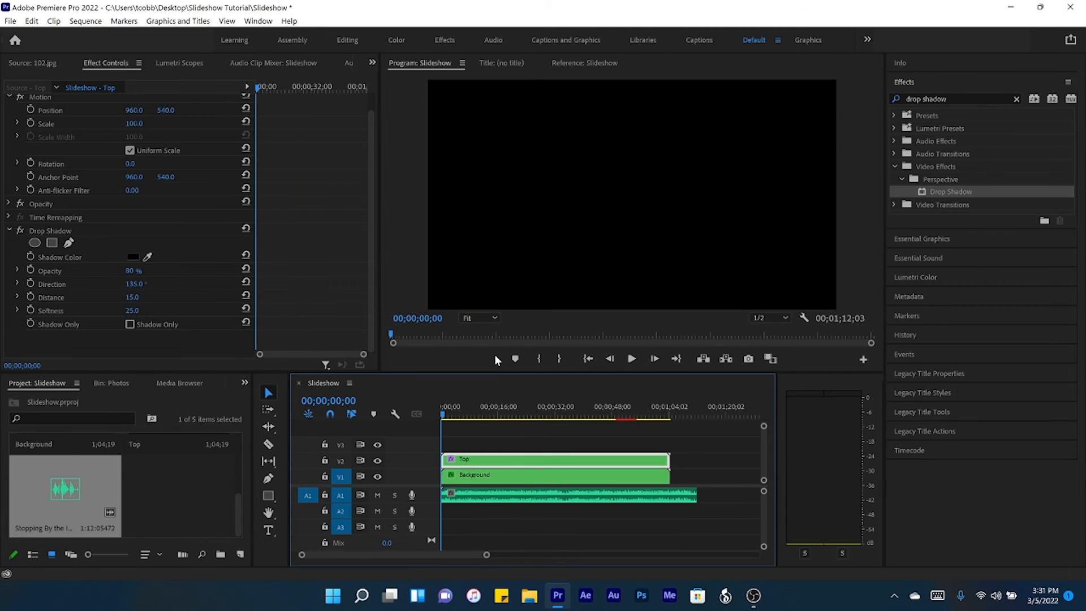
- Look at the Audio 1 volume control in the Audio workspace and return to the Default workspace
left_click(495, 40)
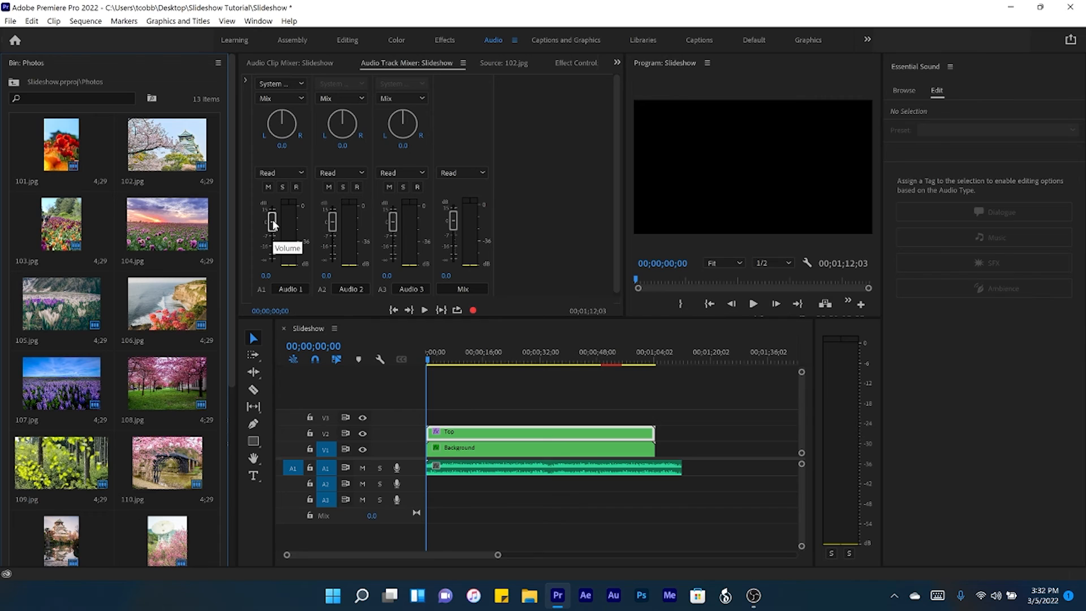
left_click(755, 40)
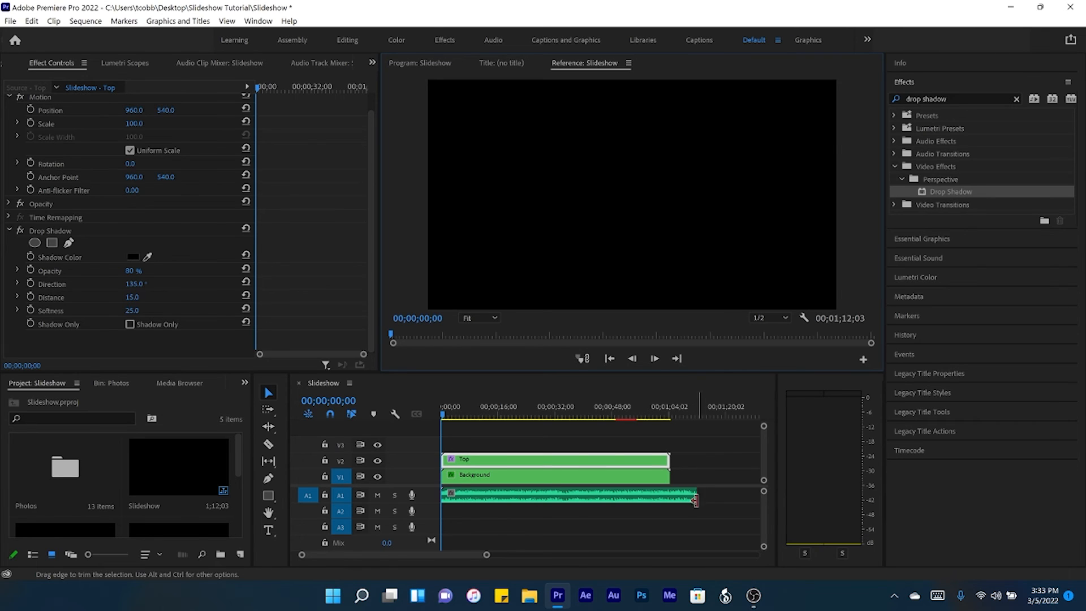
- Nest the Top and Background clips together into a sequence named Slideshow
left_click_drag(685, 439, 545, 474)
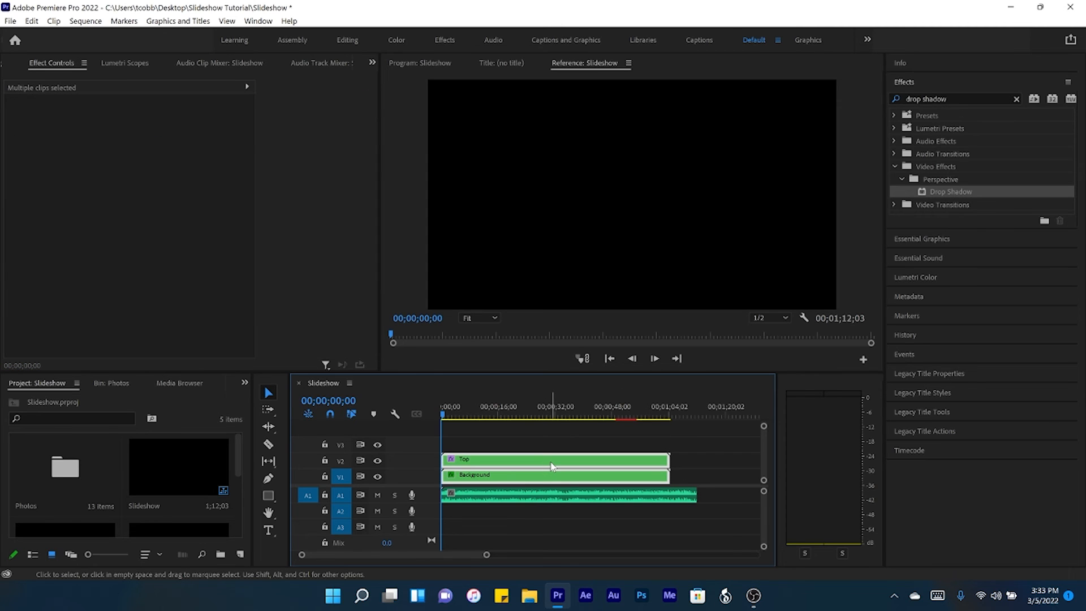
right_click(553, 465)
left_click(608, 299)
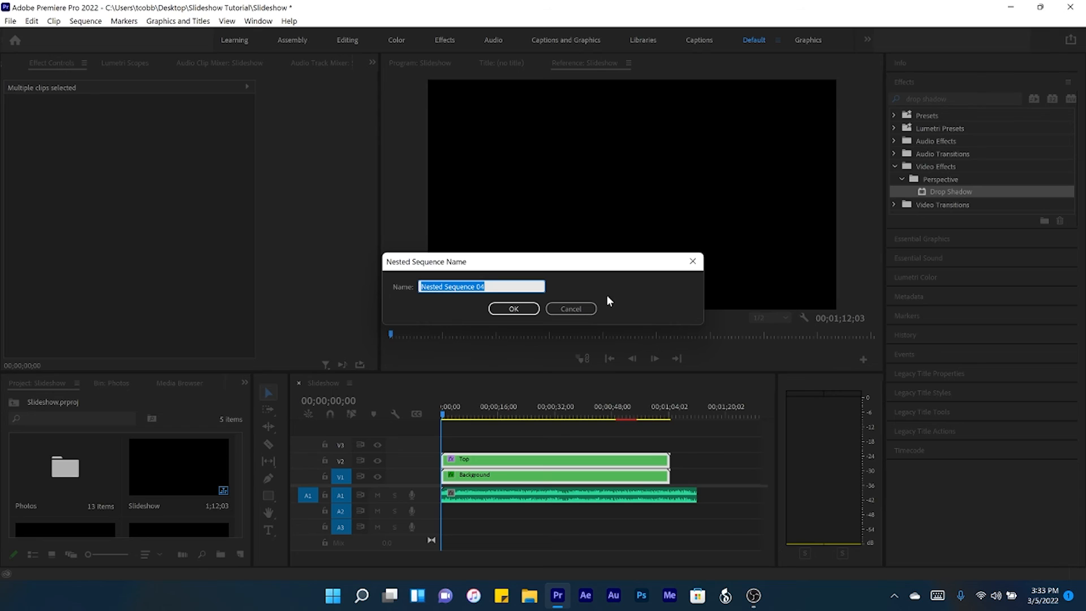
type("Slideshow")
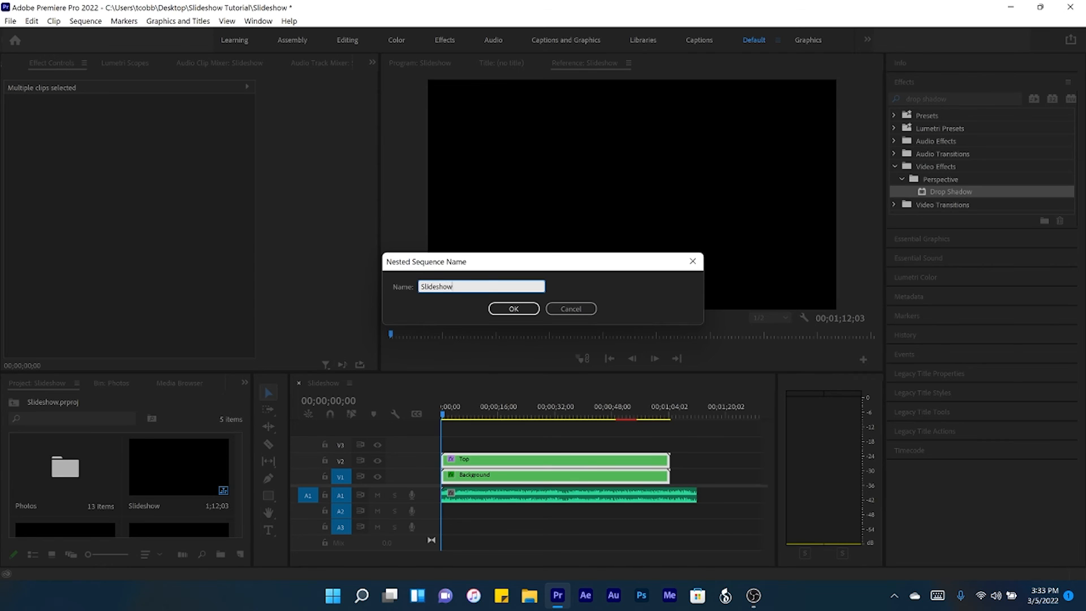
key("Return")
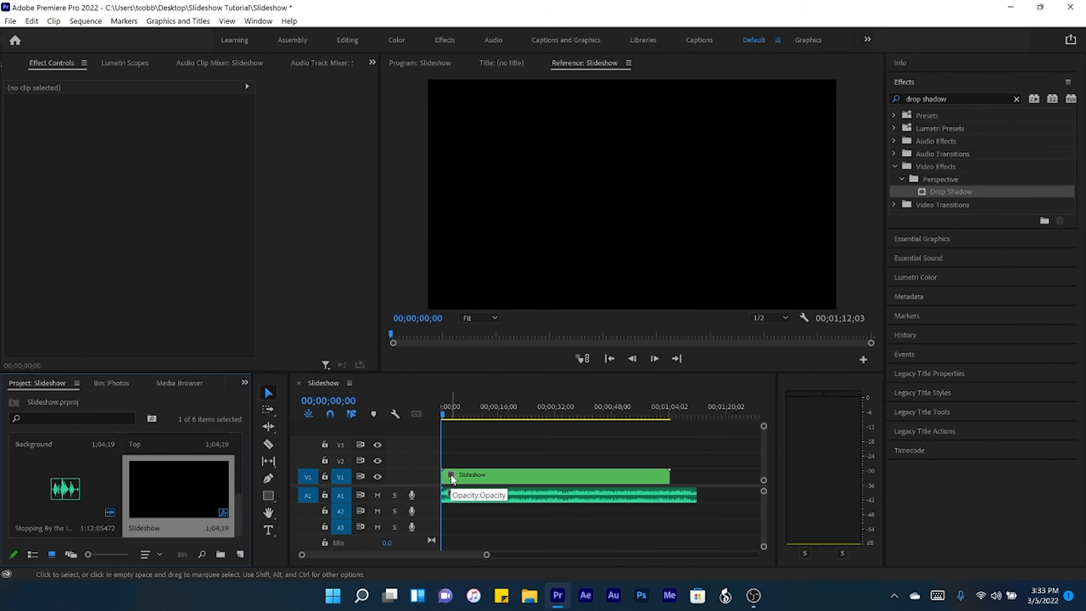
- Show the Slideshow nest's Time Remapping speed line, enlarge V1 and lower the speed so the clip ends with the music
left_click(451, 477)
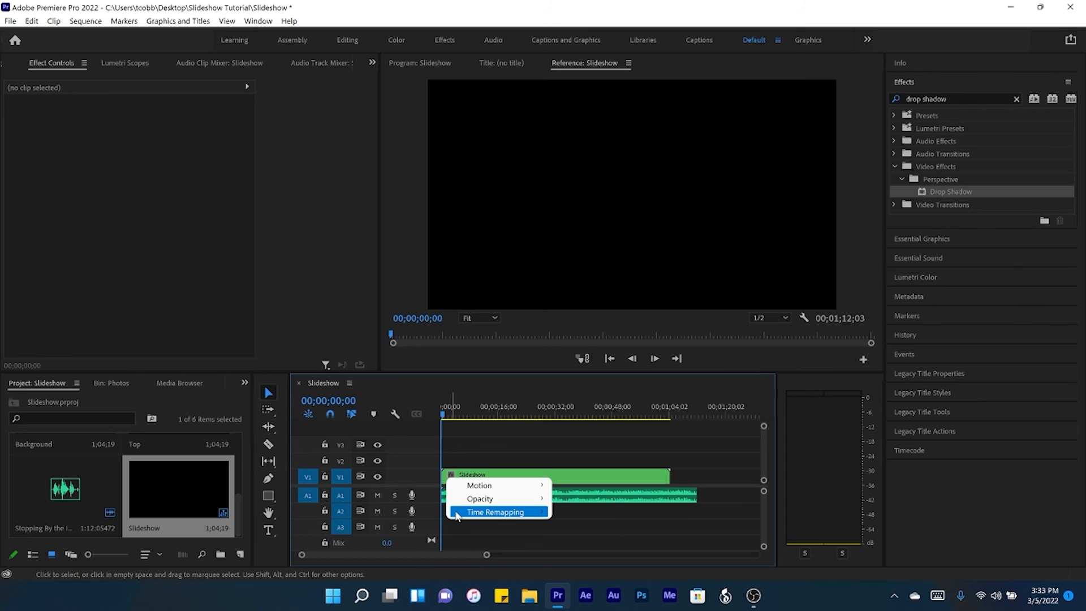
mouse_move(459, 515)
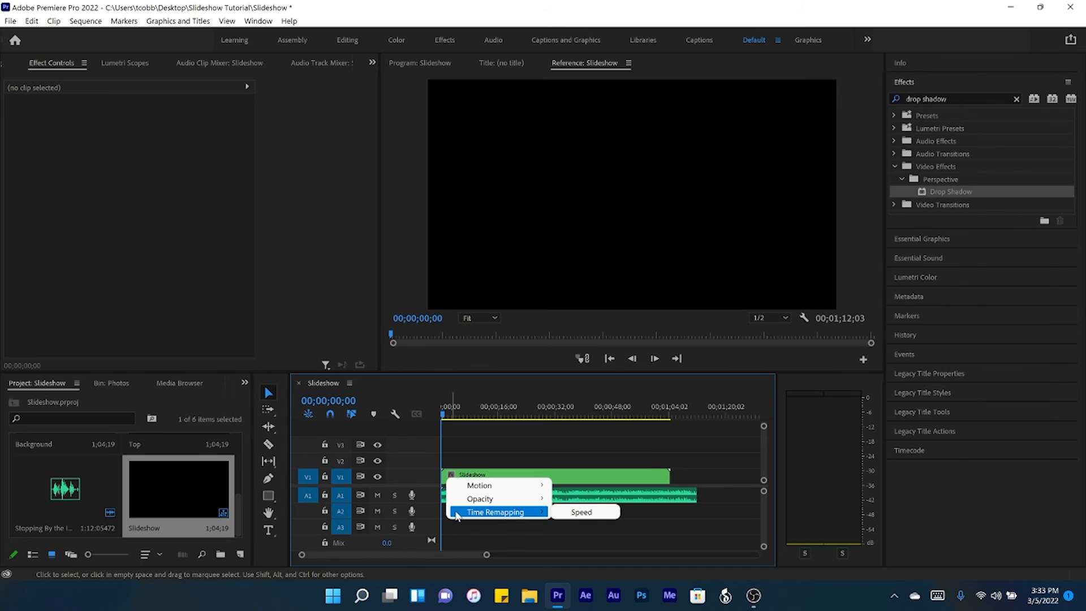
left_click(564, 515)
left_click_drag(764, 430, 765, 435)
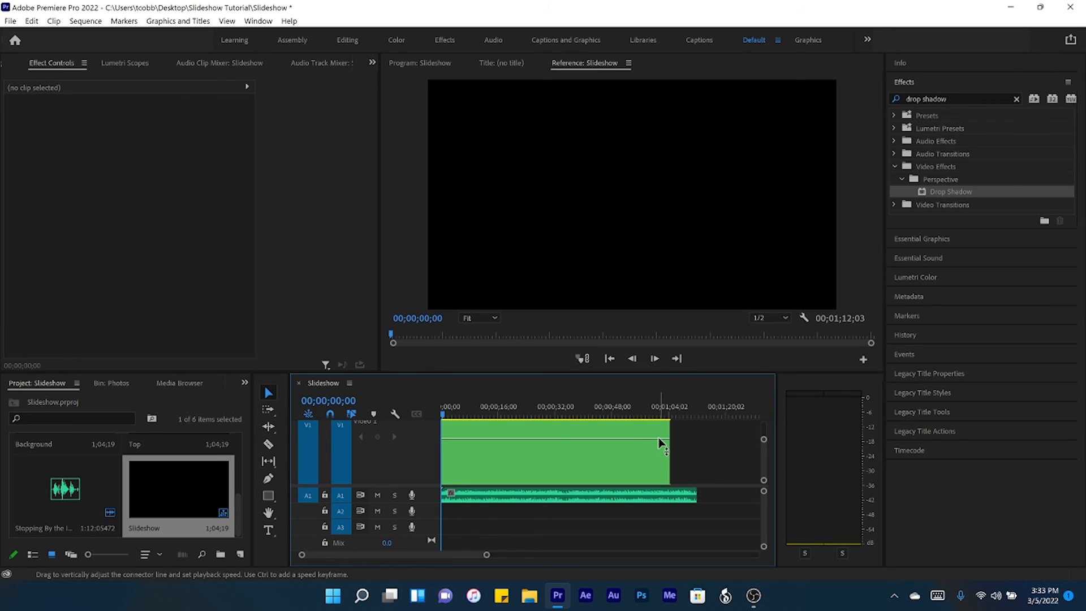
left_click_drag(659, 437, 659, 441)
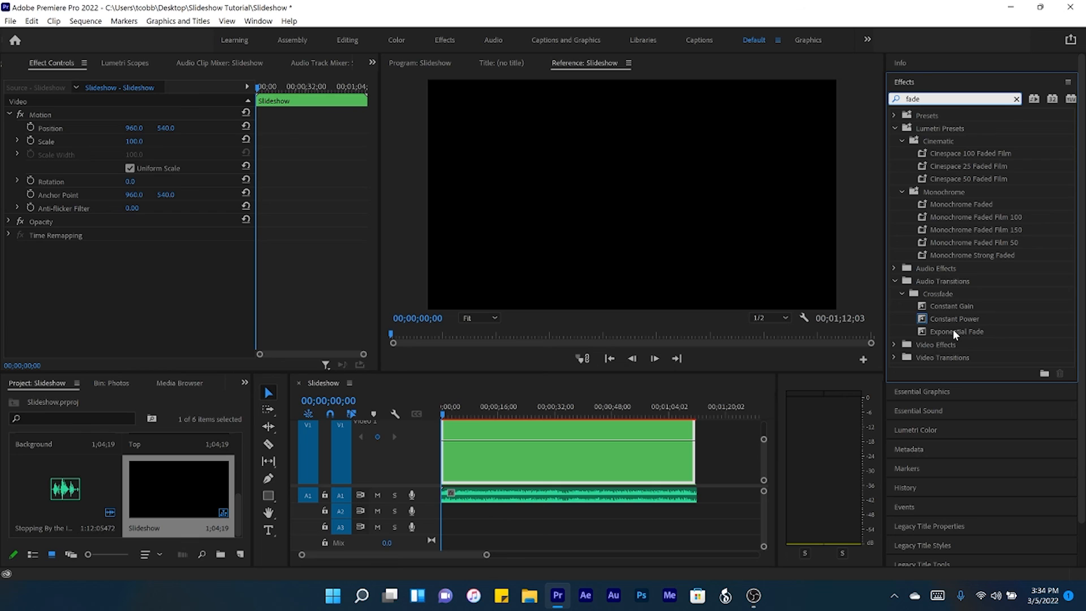
- Add an Exponential Fade to the start and end of the music clip on A1
mouse_move(953, 330)
left_mouse_down()
mouse_move(552, 451)
mouse_move(444, 498)
left_mouse_up()
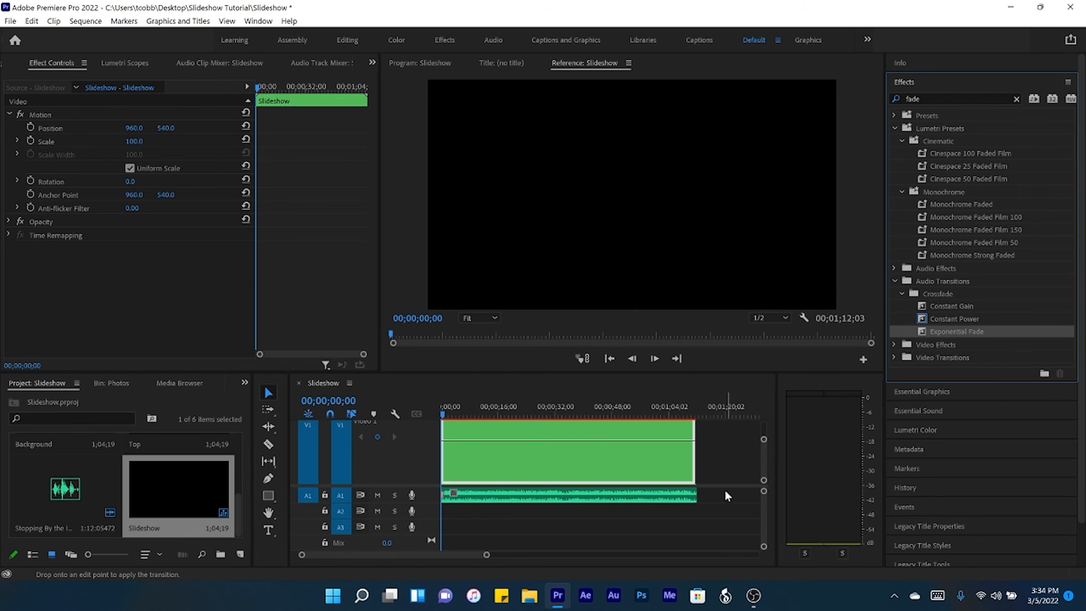
left_click_drag(728, 496, 696, 496)
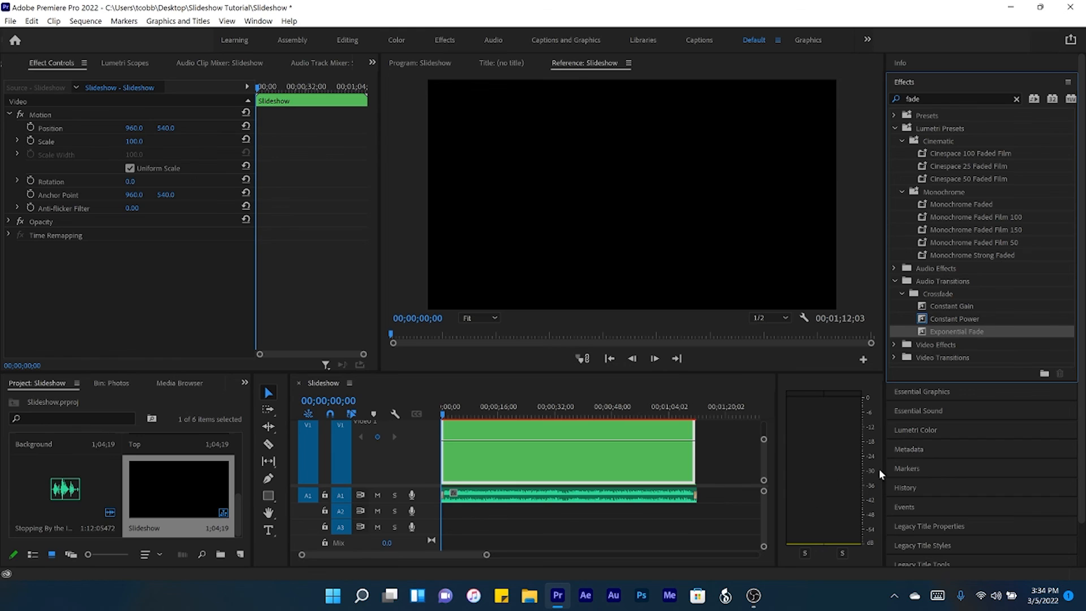